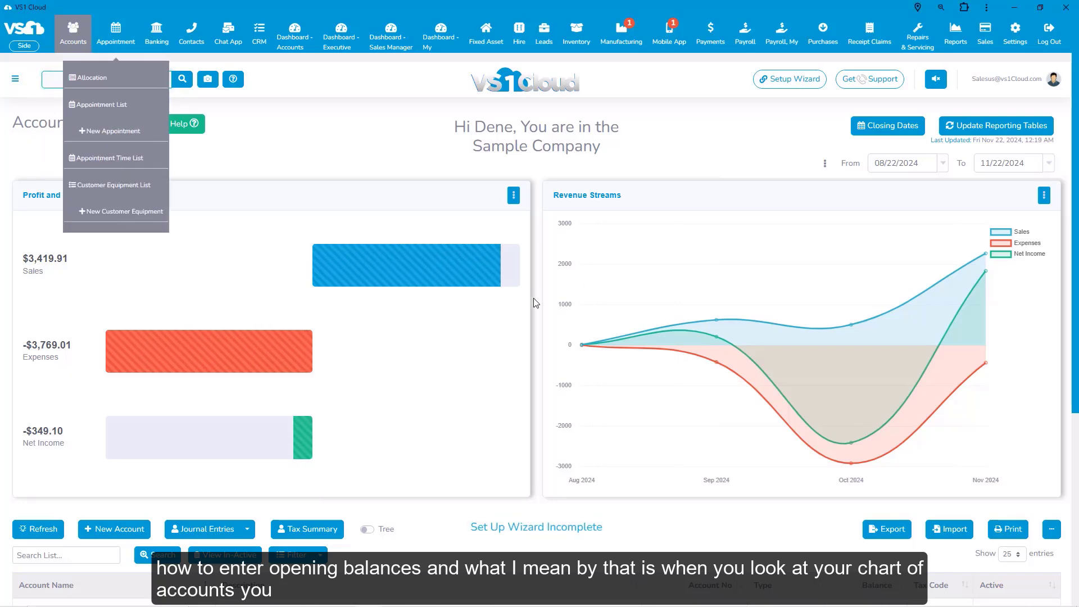
Step: Set the organisation's year end to October in Organization Details and save
scroll(656, 411, "down", 5)
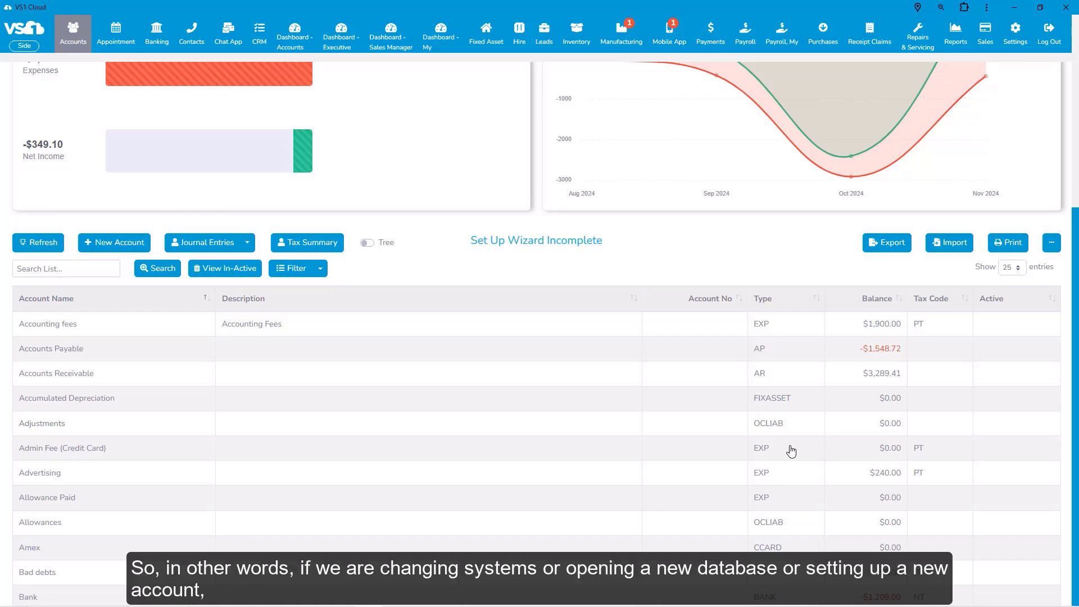
scroll(629, 386, "up", 5)
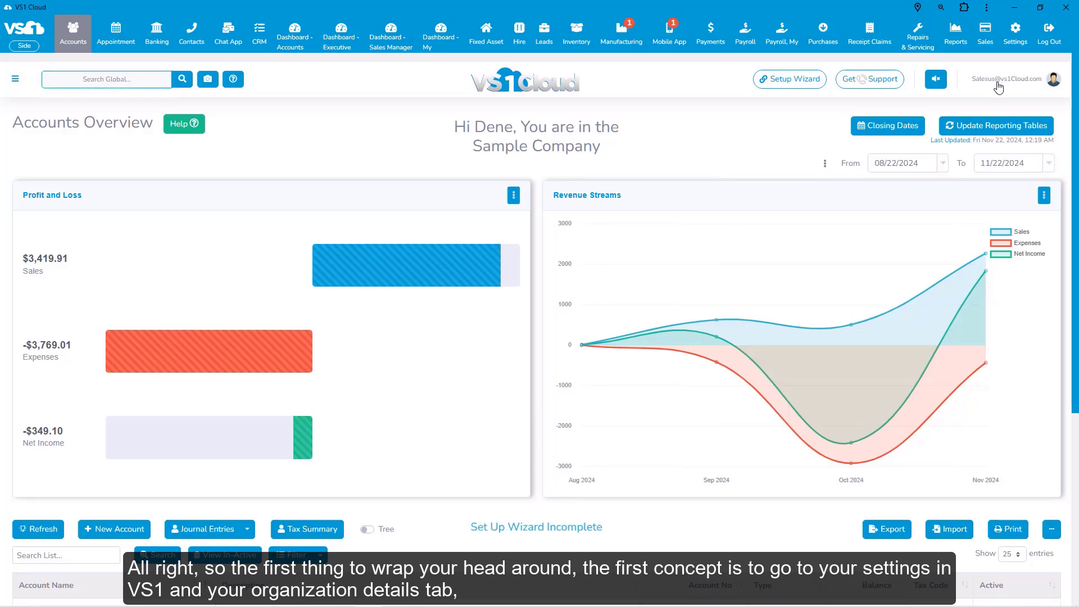
mouse_move(1022, 52)
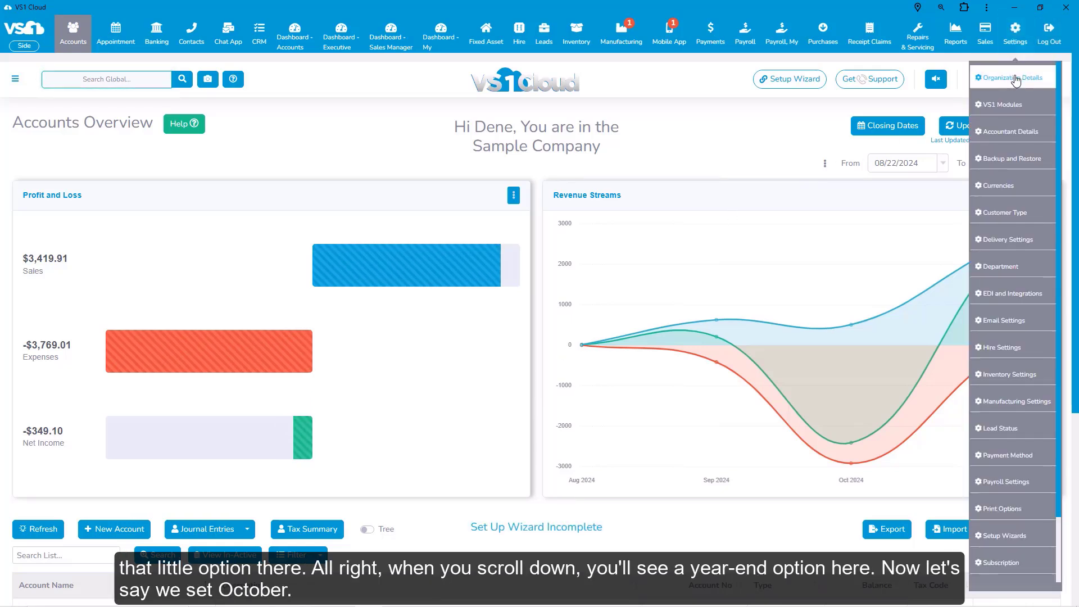
left_click(1016, 78)
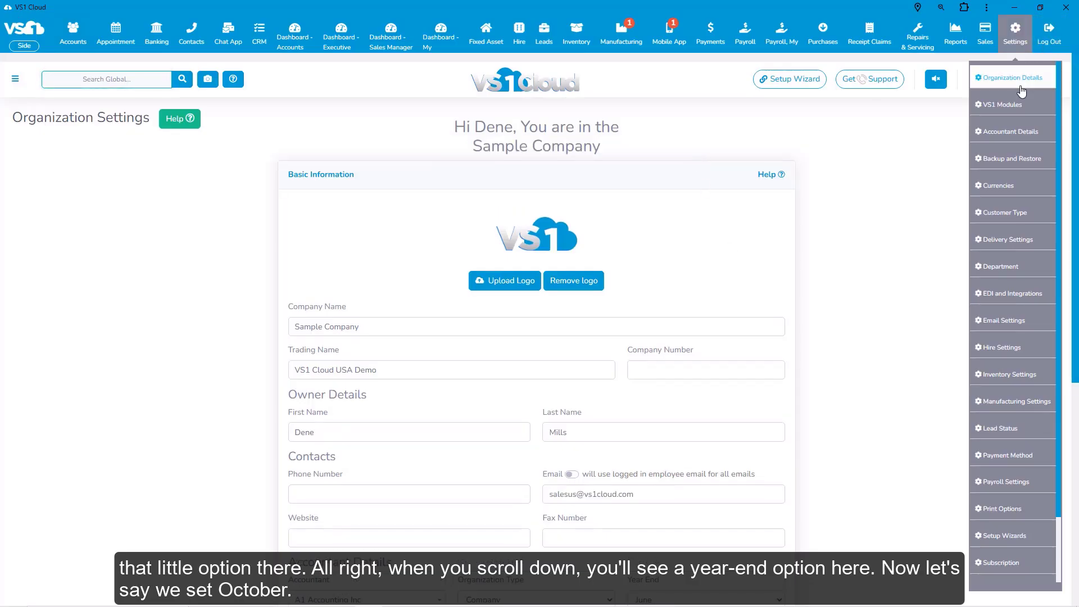
scroll(830, 308, "down", 6)
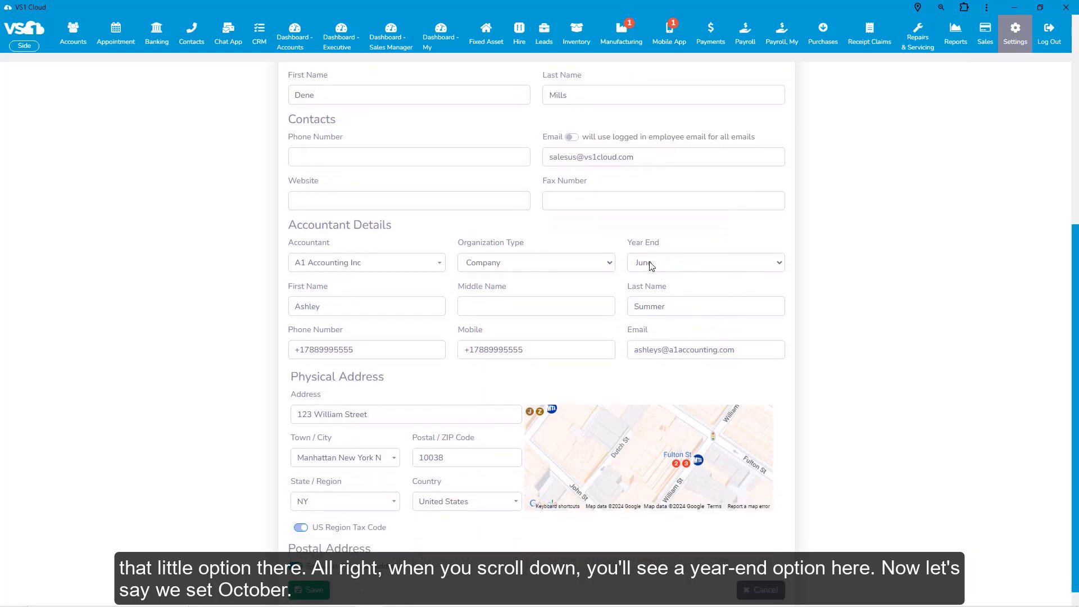
left_click(781, 262)
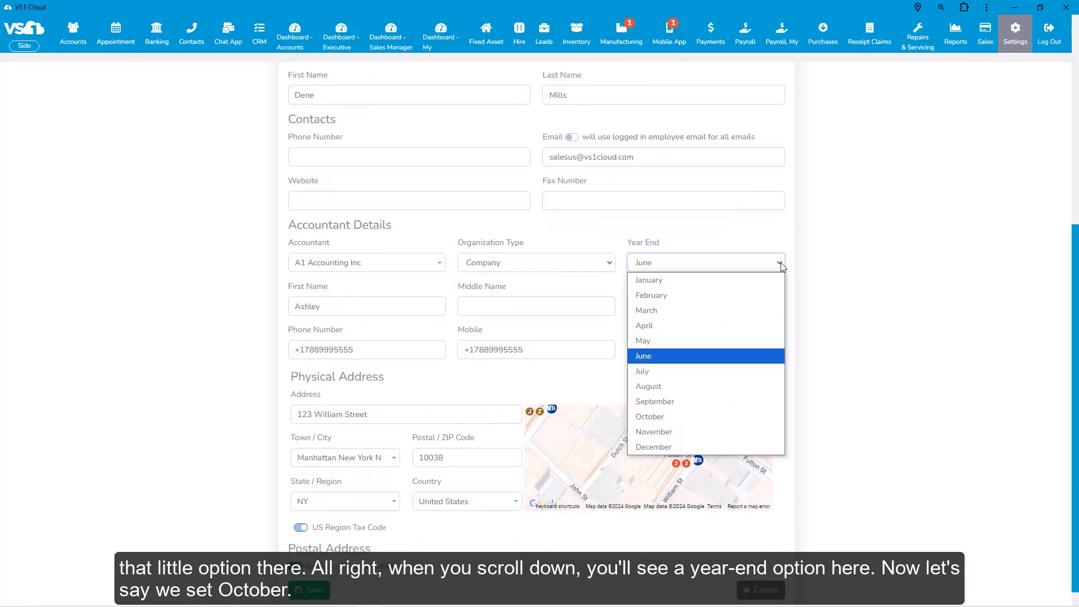
left_click(712, 423)
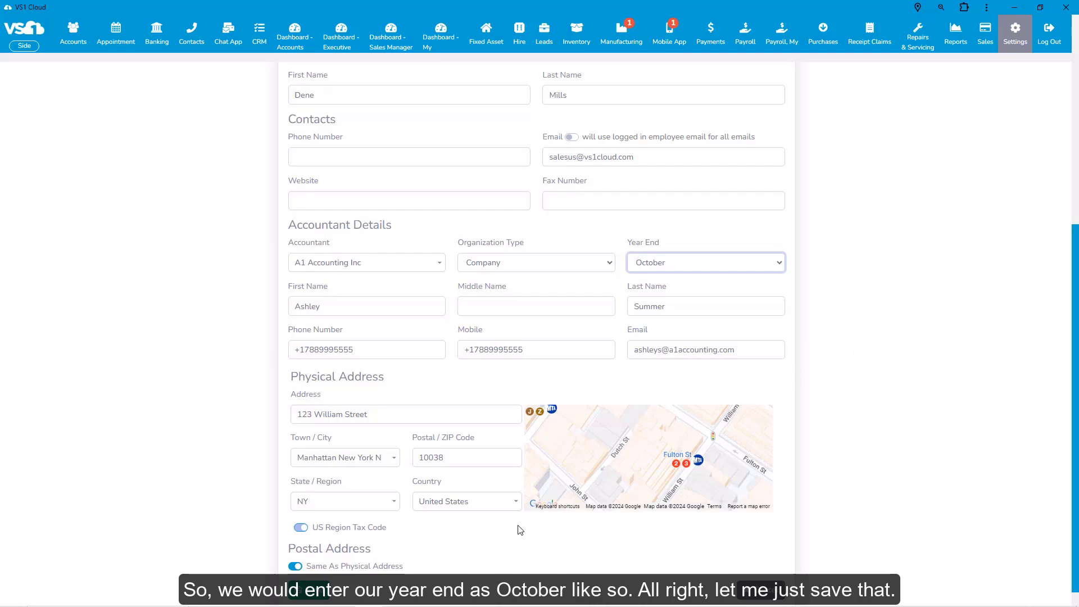
scroll(483, 544, "down", 1)
left_click(315, 573)
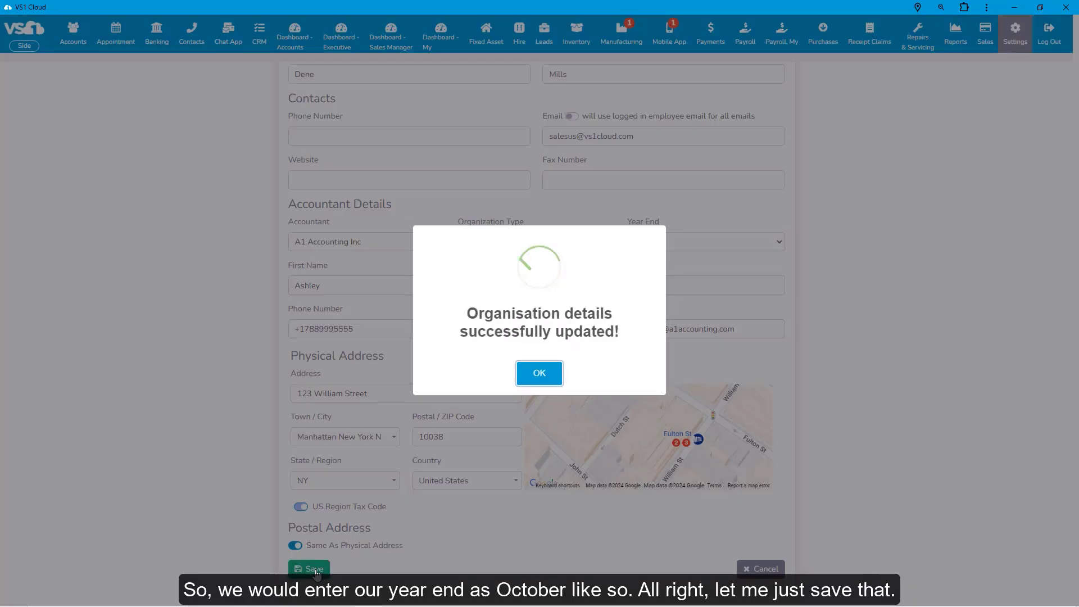
left_click(543, 383)
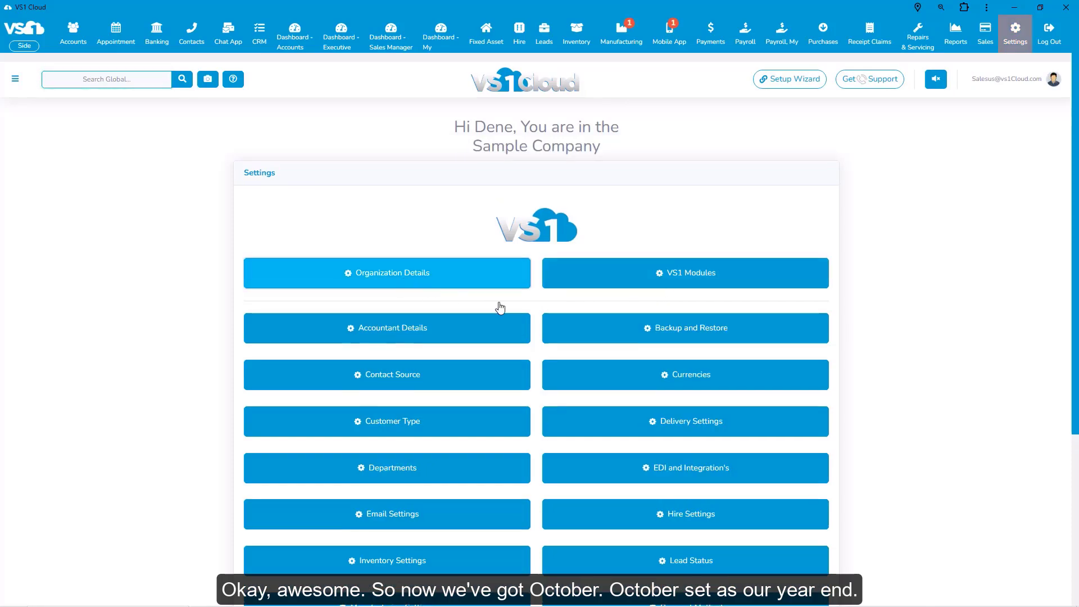
Step: Reopen Organization Details to confirm October is saved as the year end
left_click(499, 305)
scroll(729, 421, "down", 3)
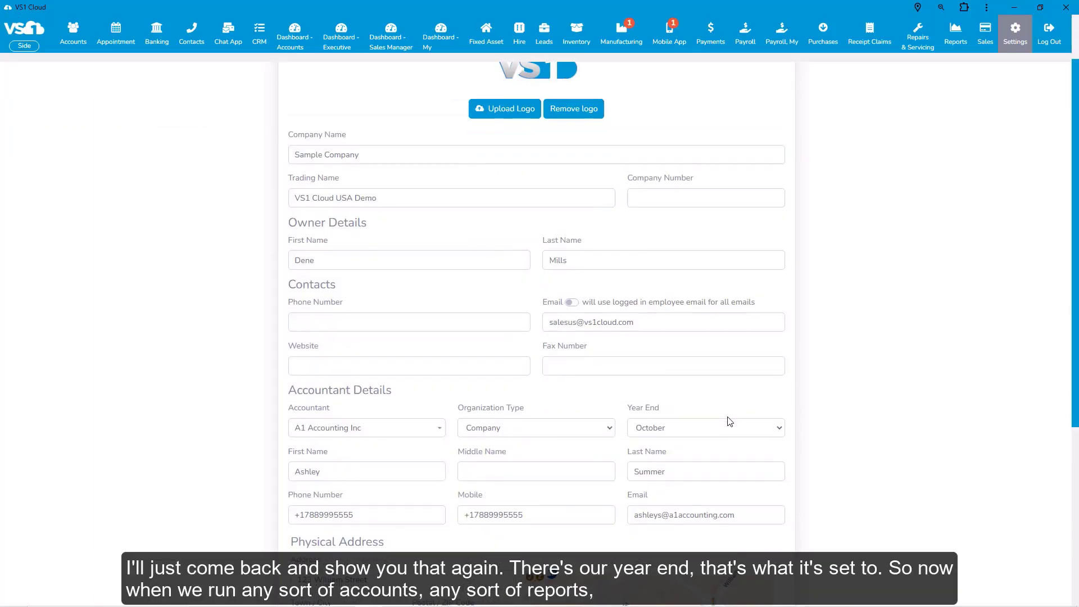
scroll(725, 416, "down", 2)
scroll(682, 324, "up", 5)
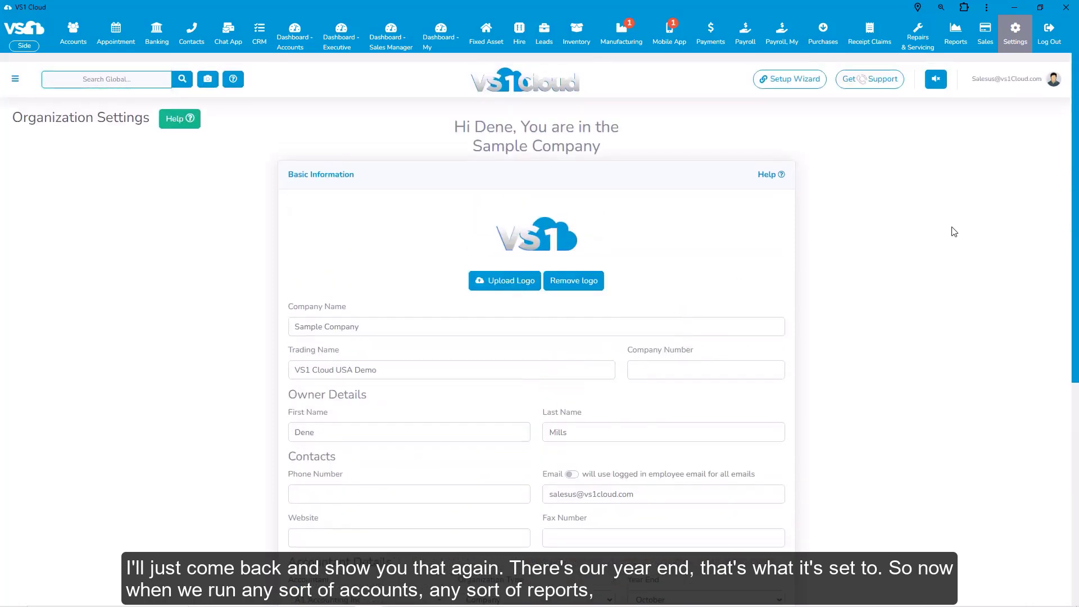
Step: Go to the Reports page listing Balance Sheet and Profit and Loss reports
left_click(957, 45)
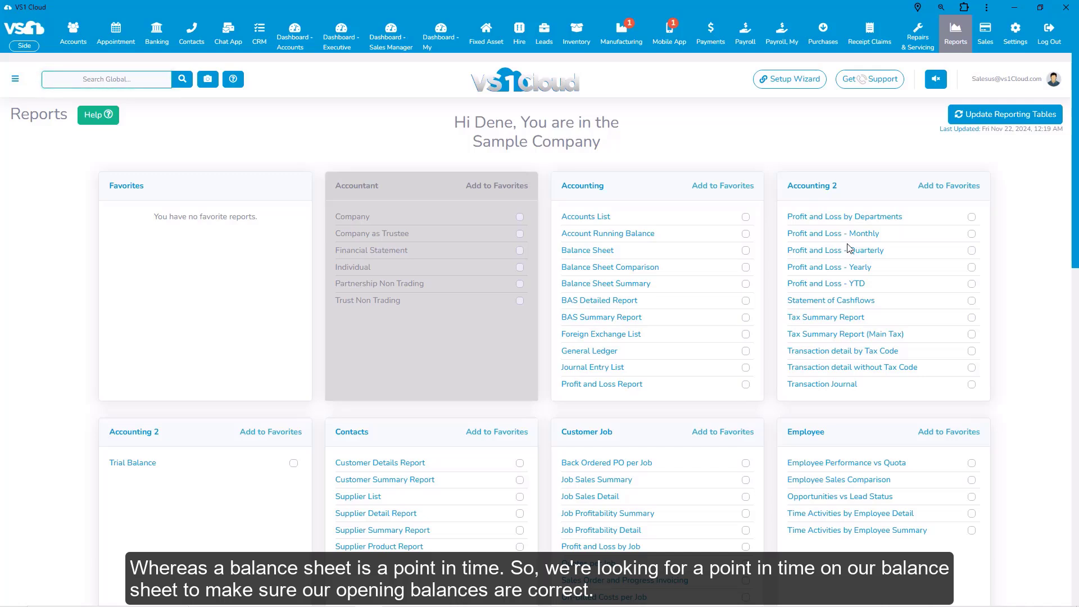
Step: Open the Balance Sheet at 10/31/2024 and review its bank, asset and equity totals
left_click(588, 256)
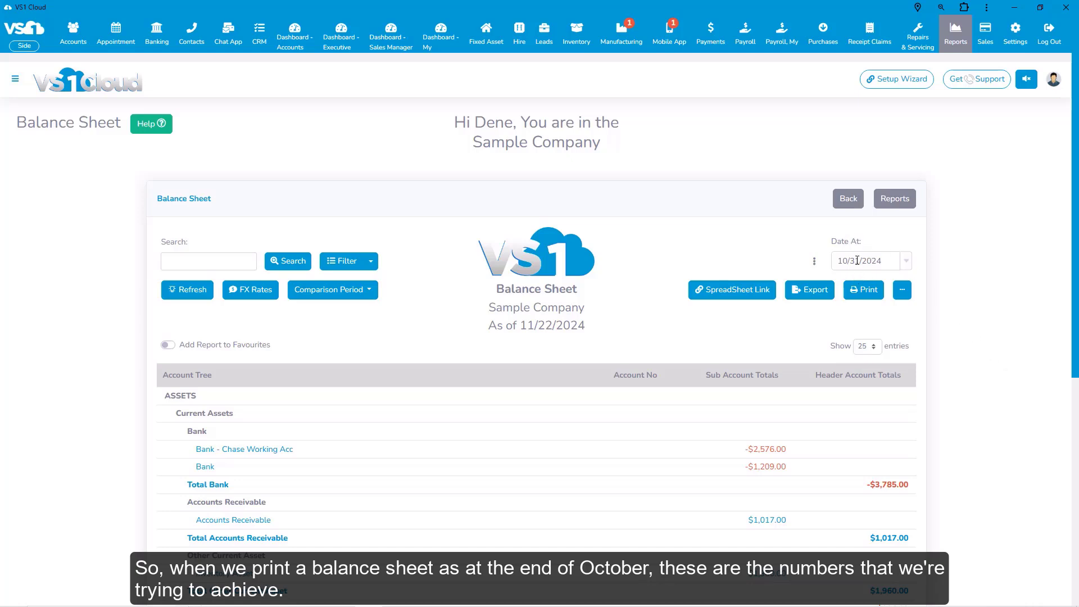
scroll(705, 417, "down", 4)
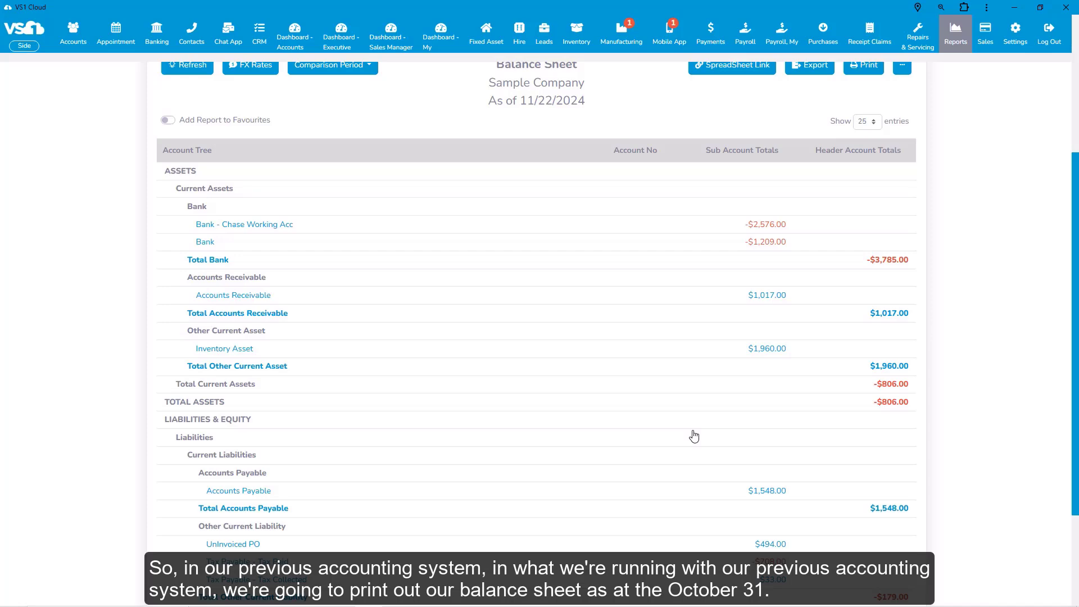
scroll(723, 393, "up", 4)
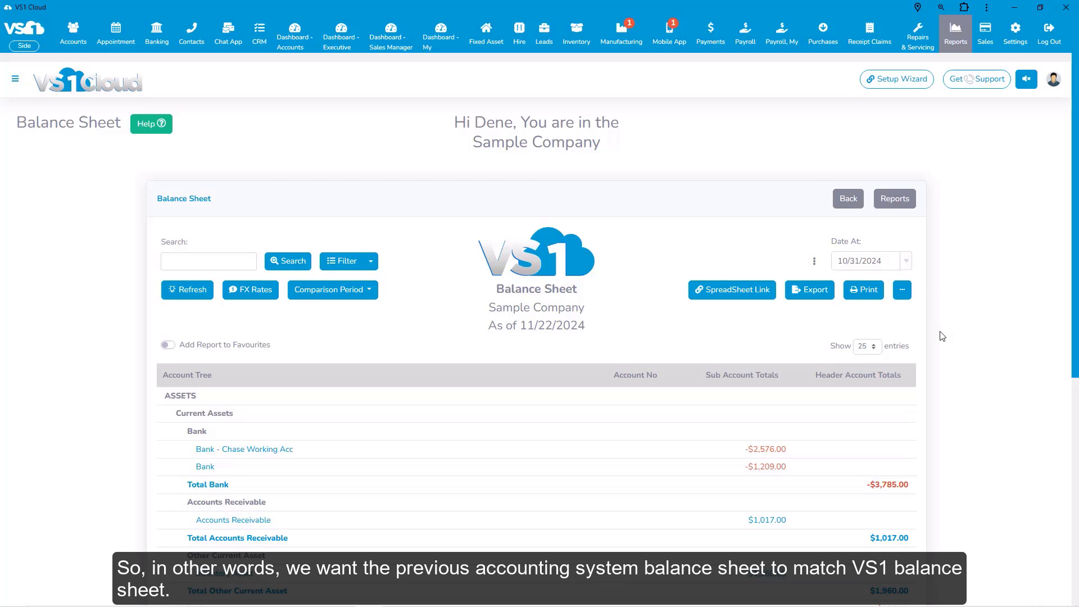
scroll(1006, 360, "down", 2)
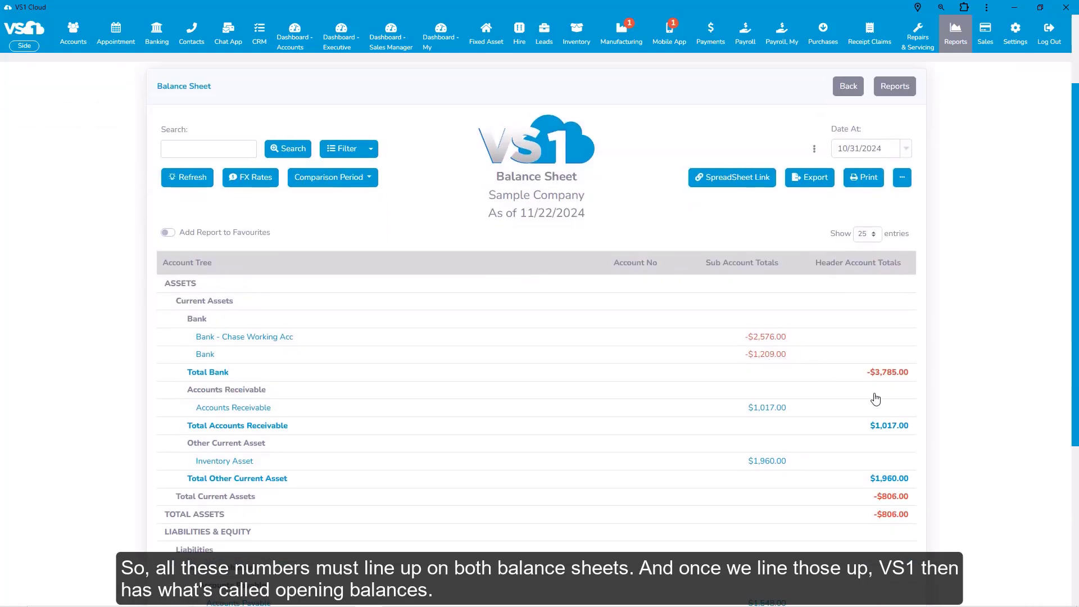
scroll(1003, 478, "up", 2)
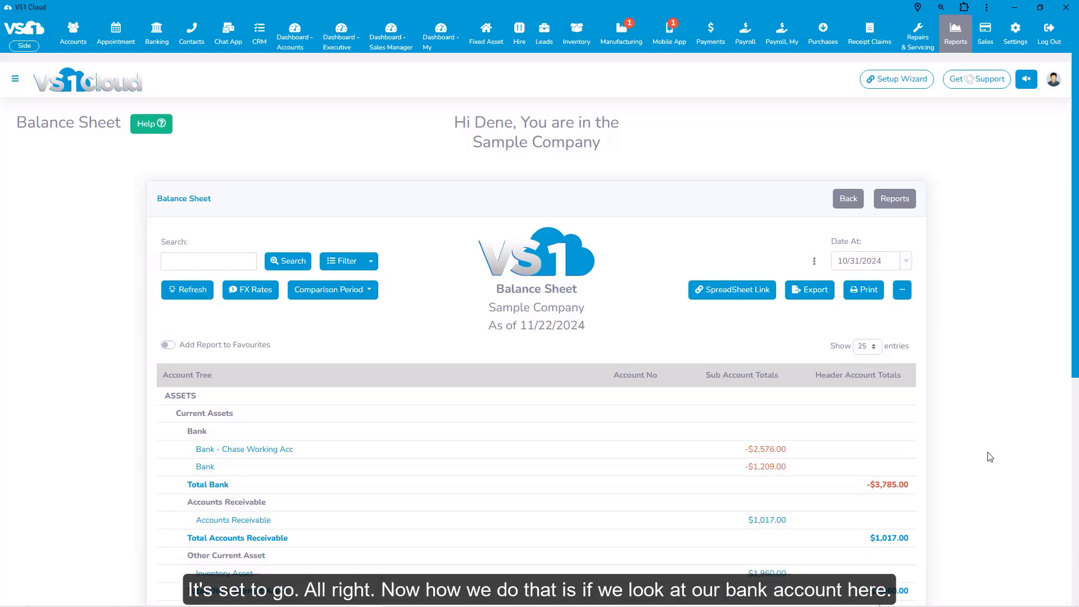
scroll(987, 446, "down", 2)
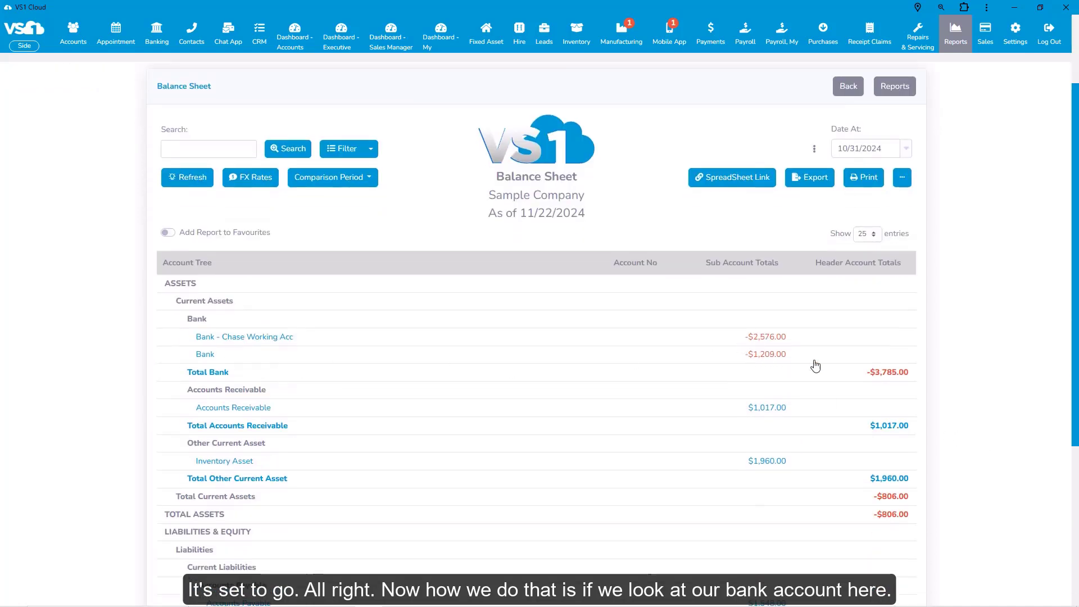
scroll(964, 341, "up", 2)
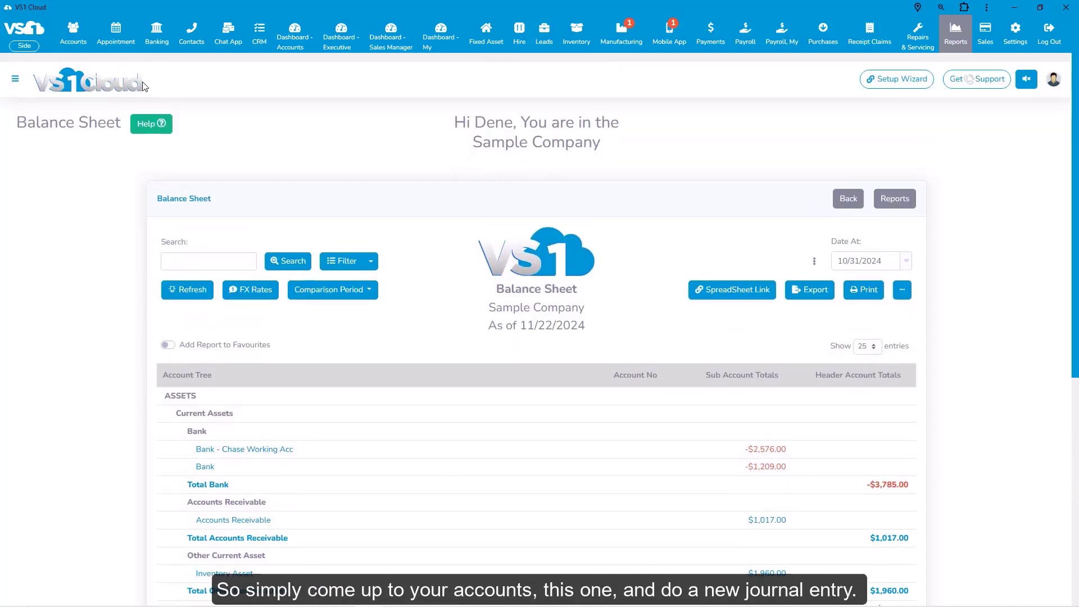
Step: Start a new journal entry with a Bank line credited $10,000
mouse_move(73, 40)
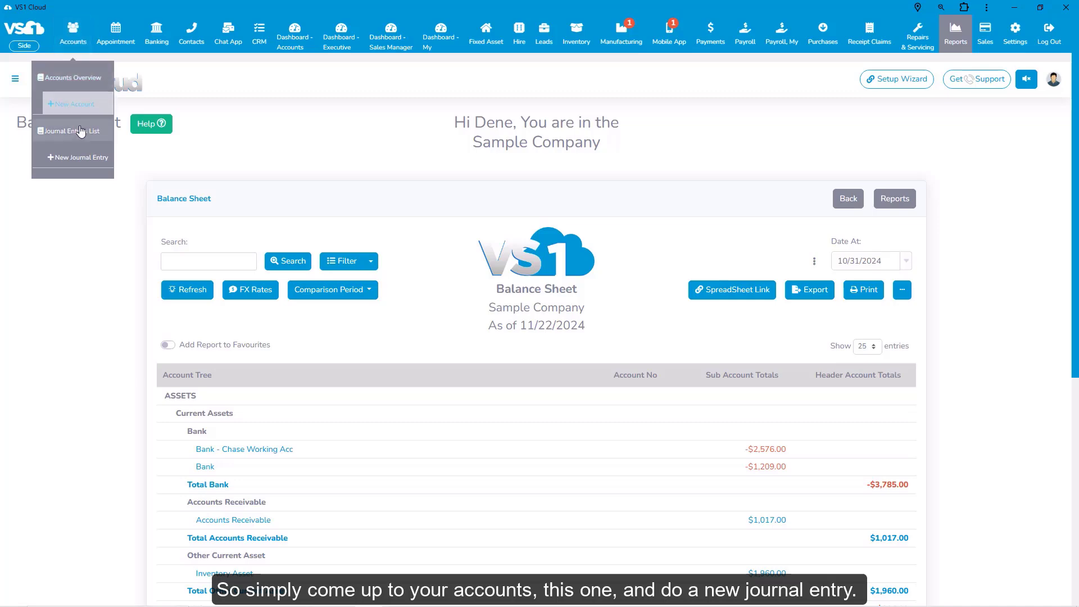
left_click(83, 161)
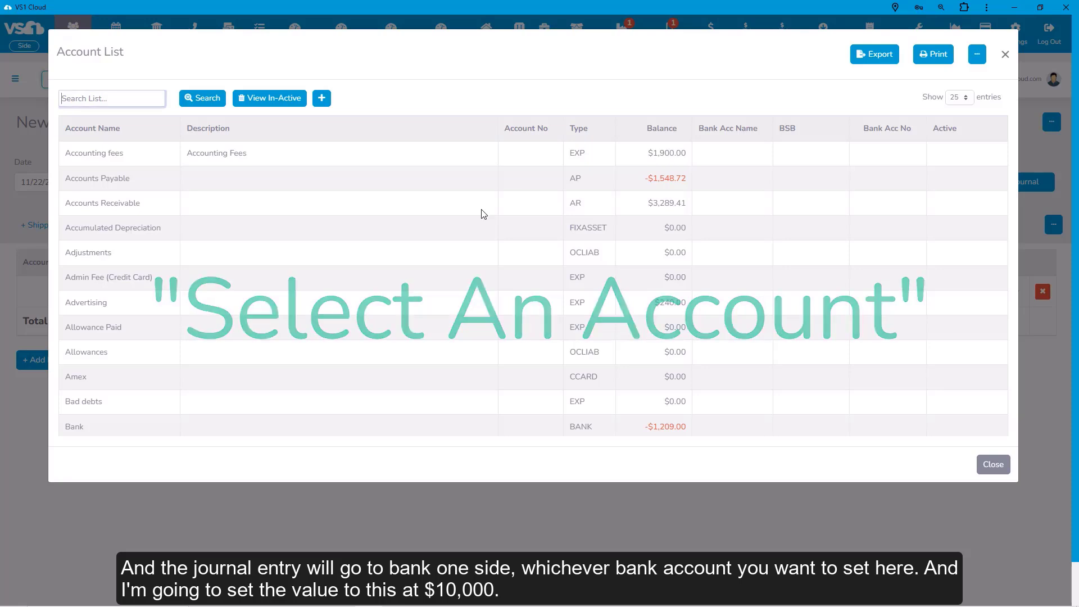
type("bank")
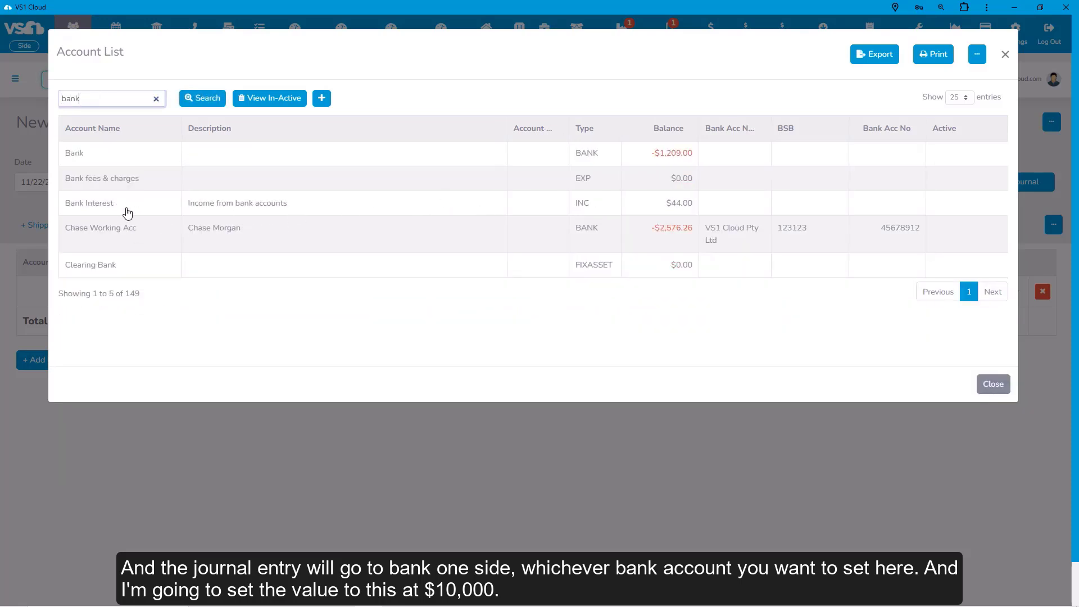
left_click(92, 155)
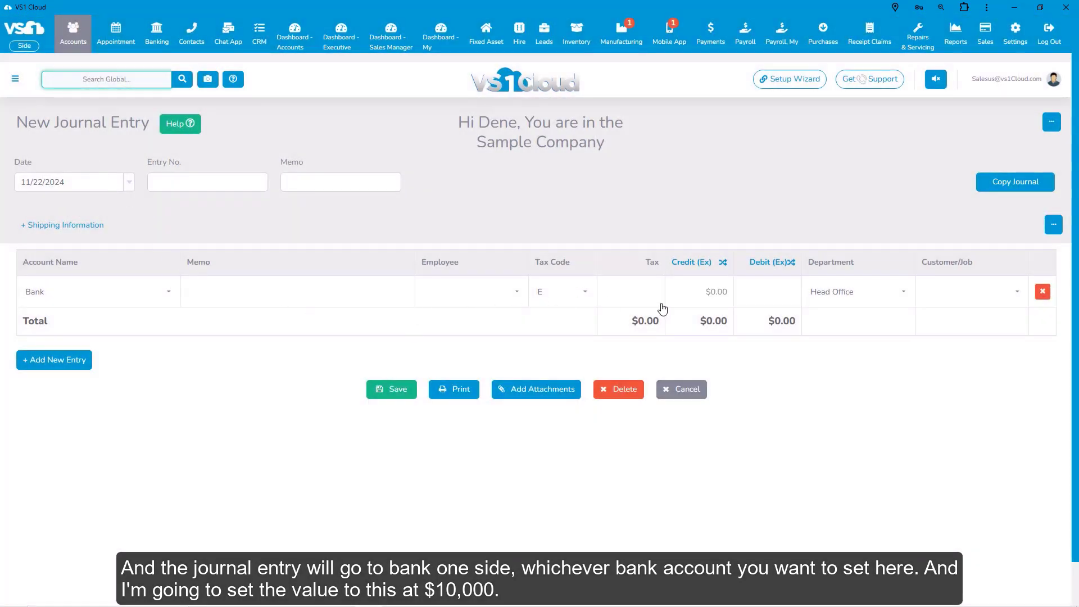
left_click(699, 293)
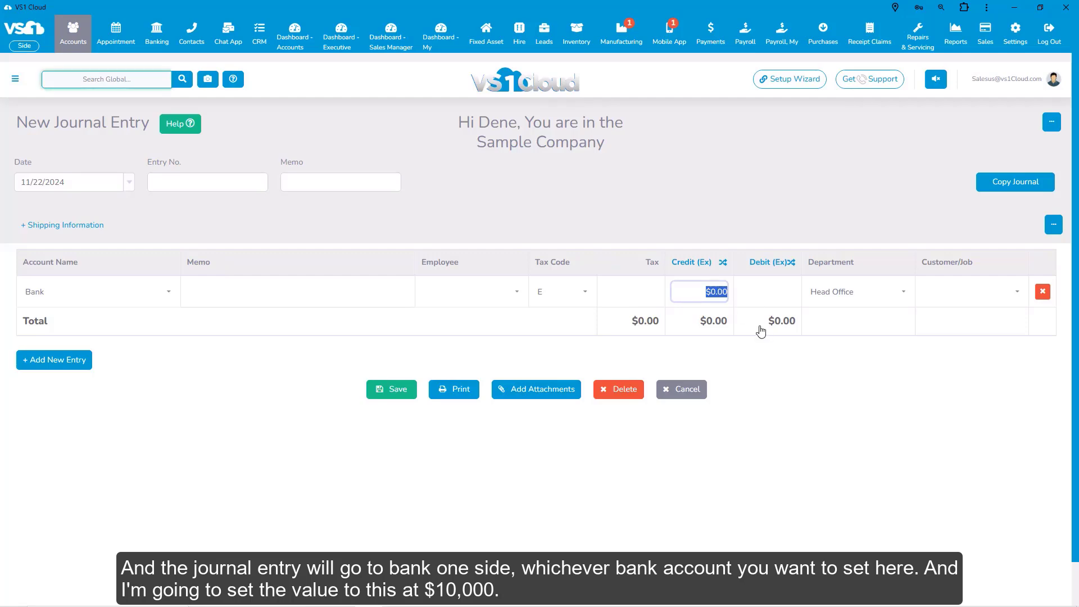
type("10,0")
type("000")
key("Tab")
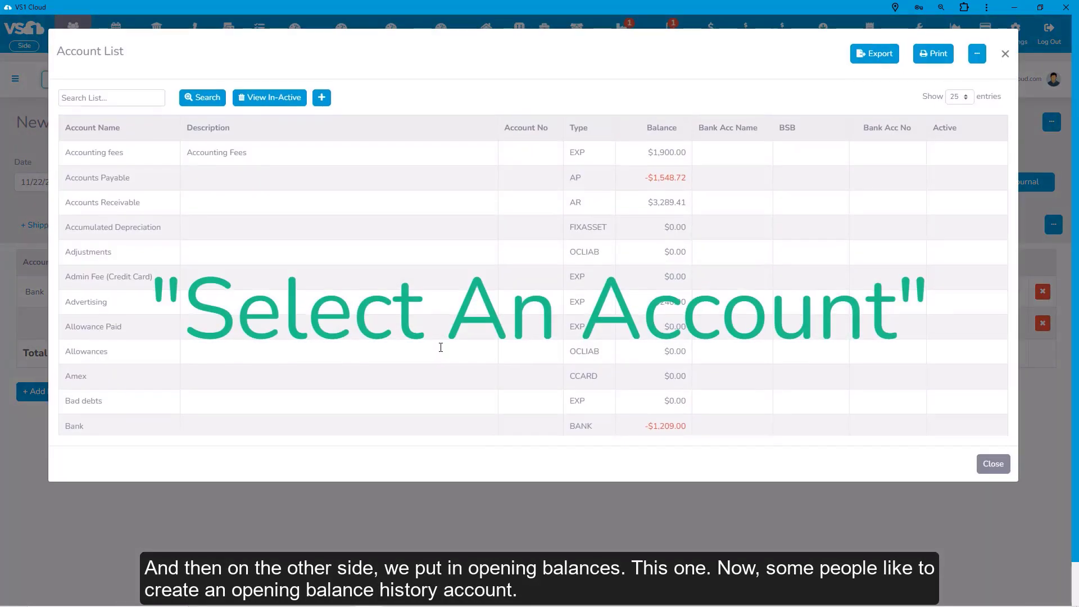
Step: Set the journal's second line account to Opening Bal Equity
type("open")
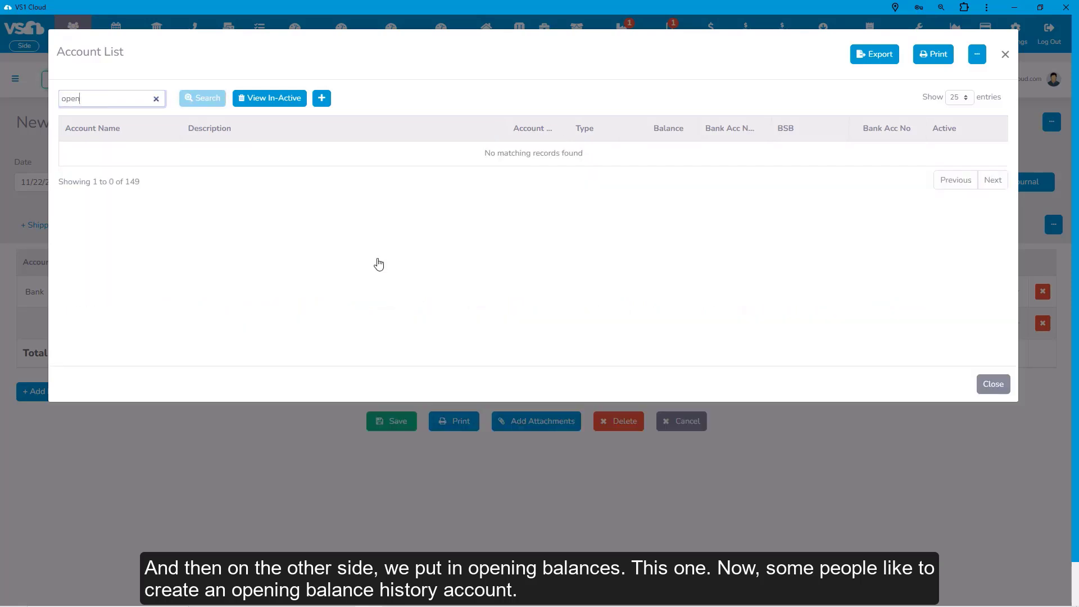
key("Return")
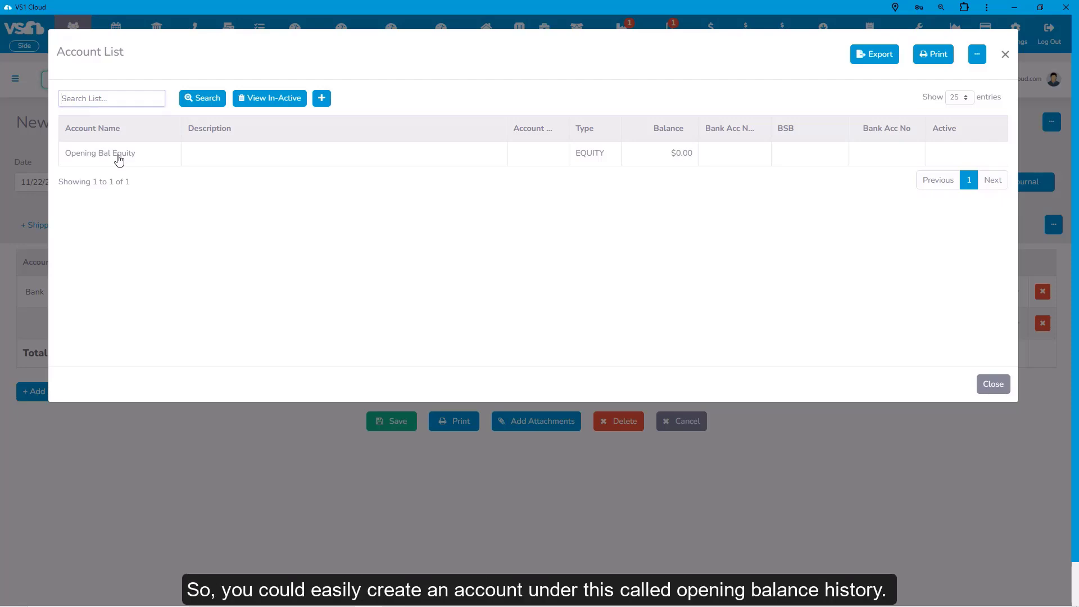
left_click(119, 161)
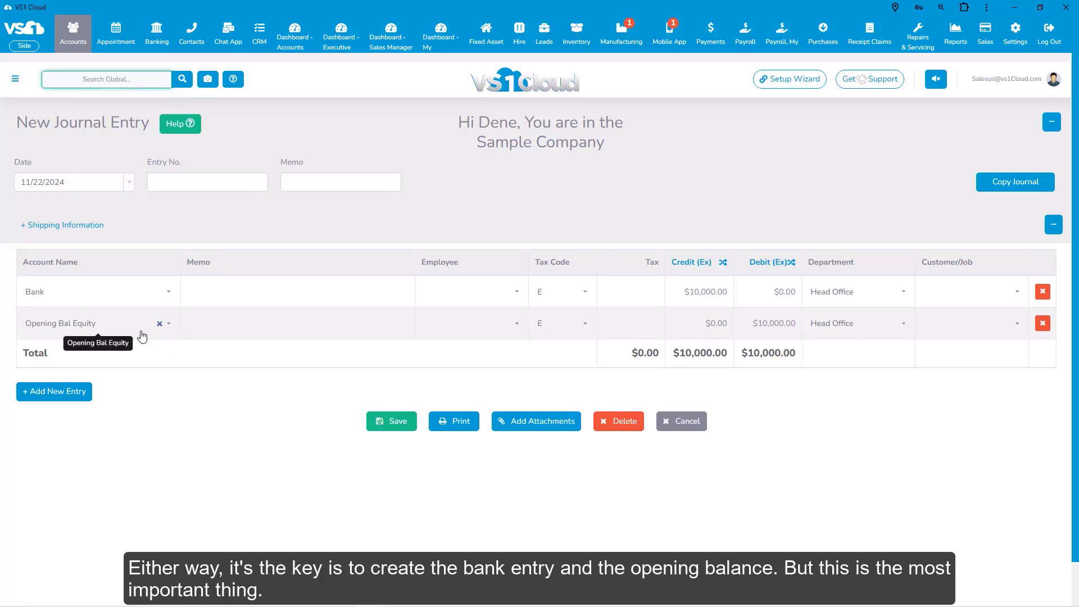
Step: Date the $10,000 Bank / Opening Bal Equity journal 10/31/2024 and save it
left_click(130, 183)
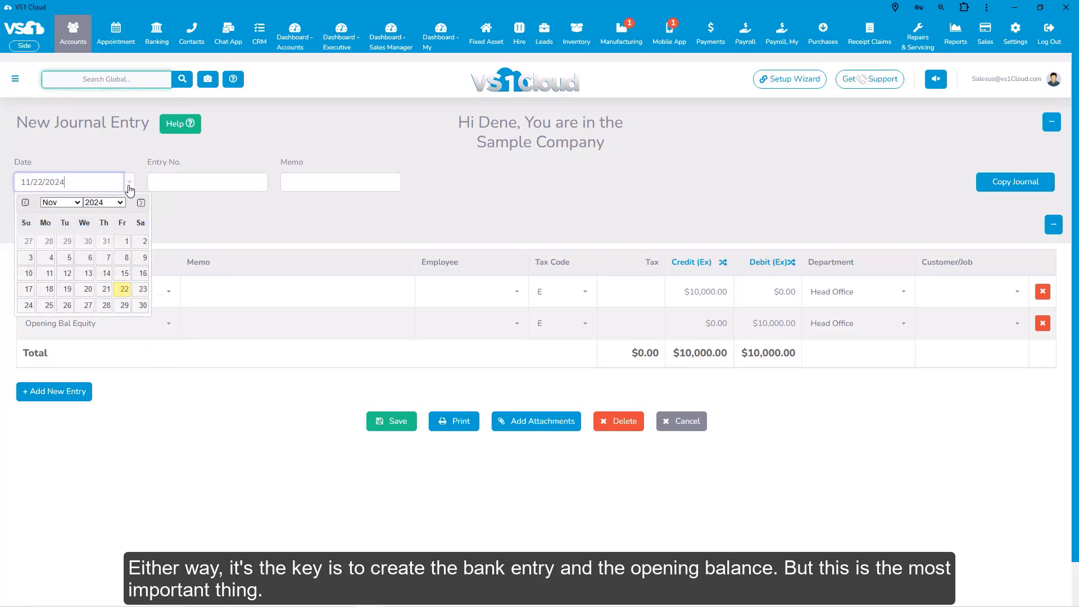
left_click(106, 242)
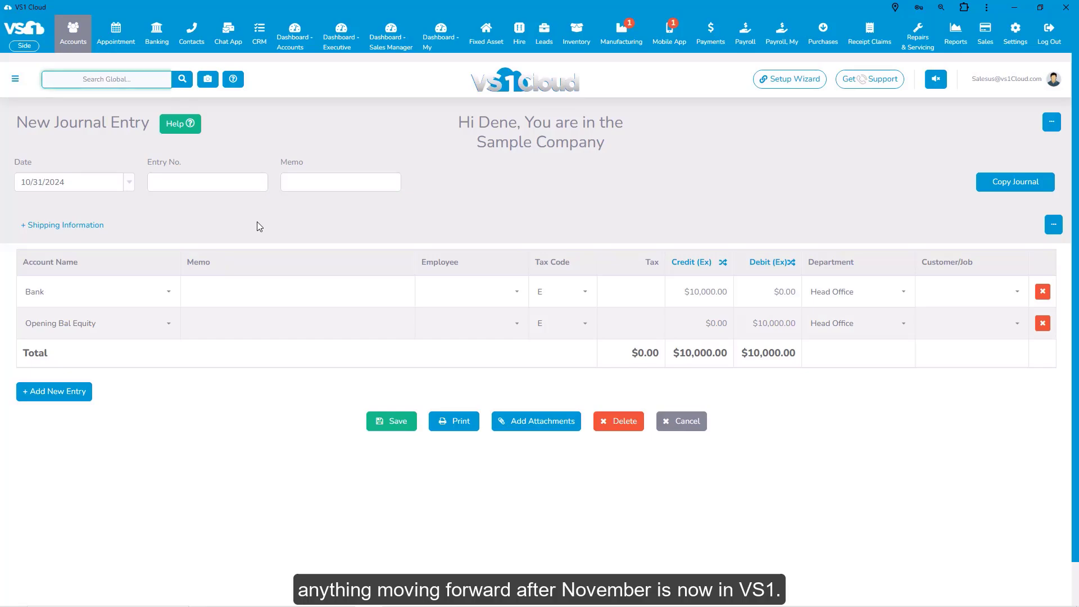
left_click(387, 420)
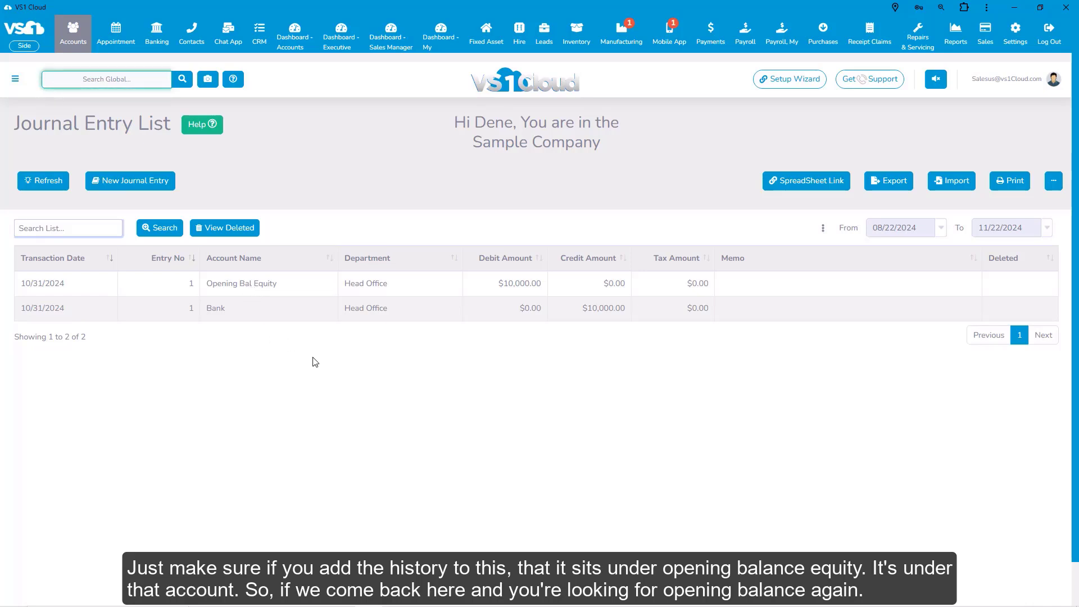
Step: Search accounts for 'open' and view Opening Bal Equity's $10,000.00 equity balance
left_click(77, 37)
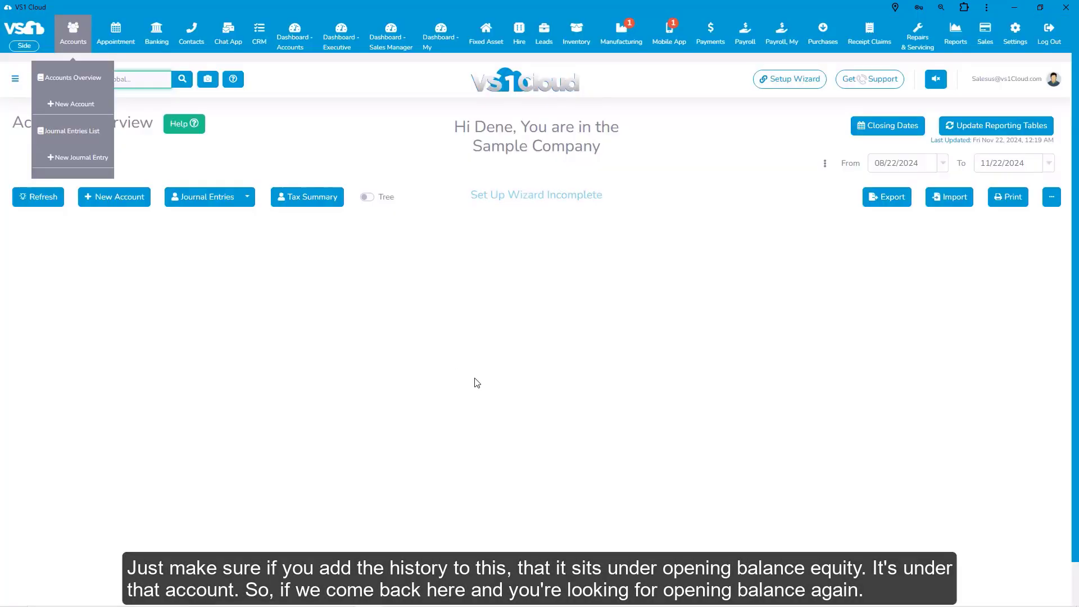
scroll(254, 474, "down", 5)
scroll(254, 474, "down", 2)
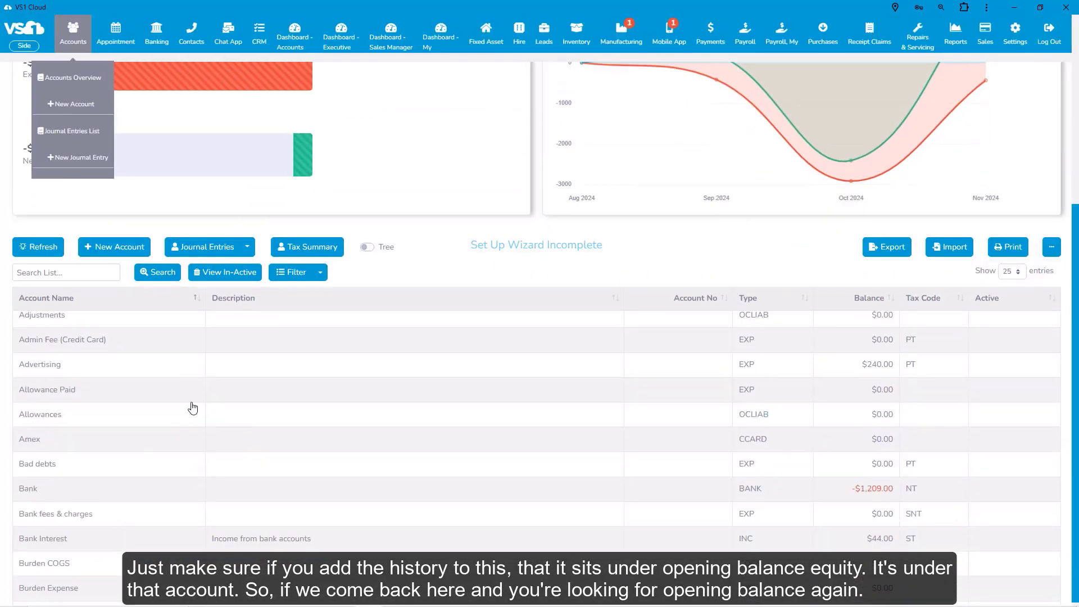
left_click(60, 274)
type("open")
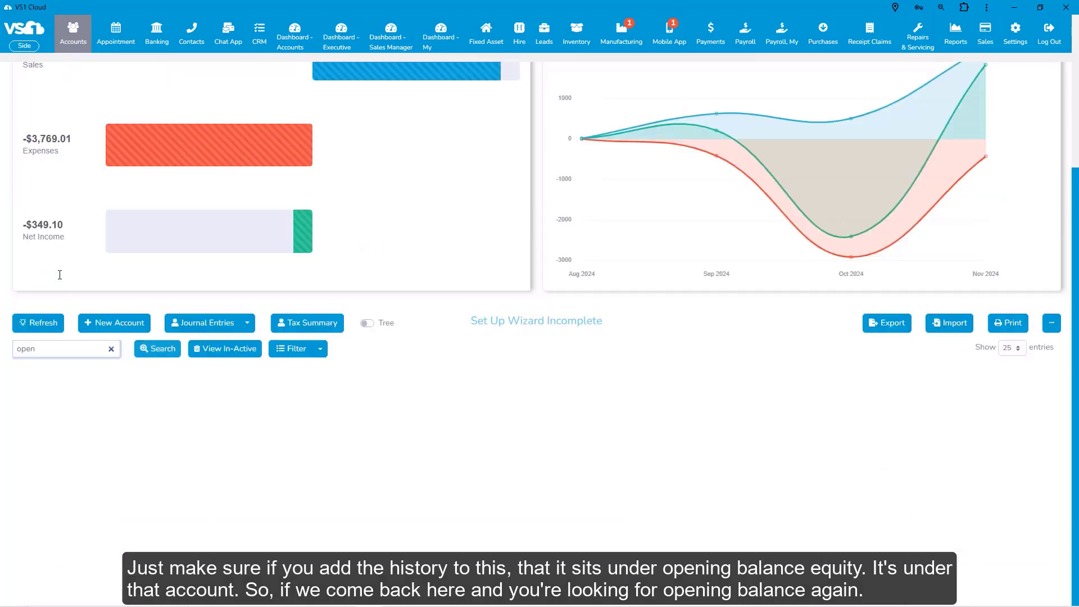
key("Return")
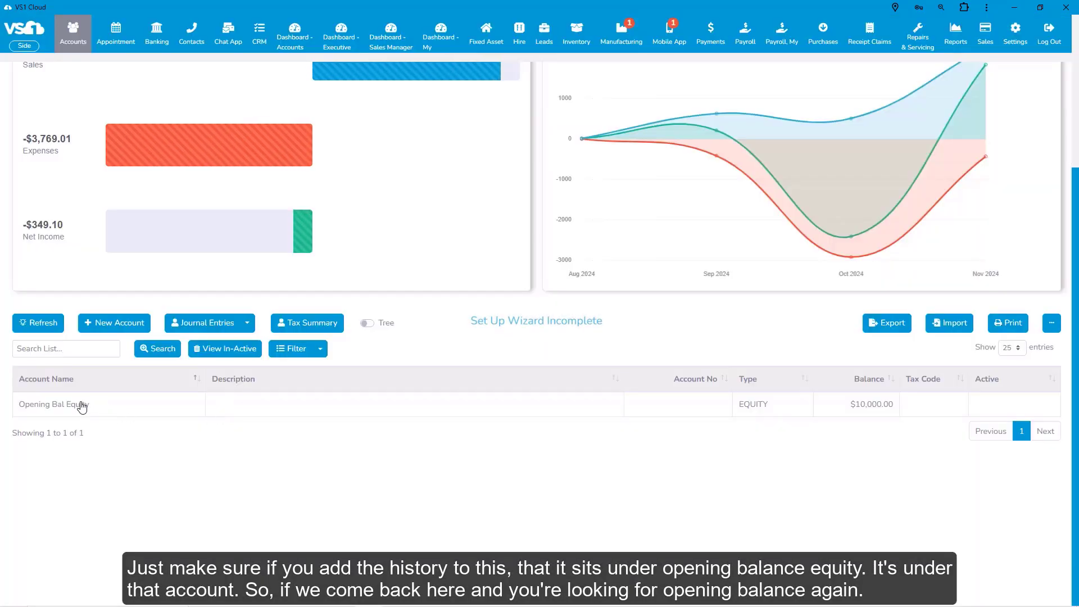
left_click(82, 406)
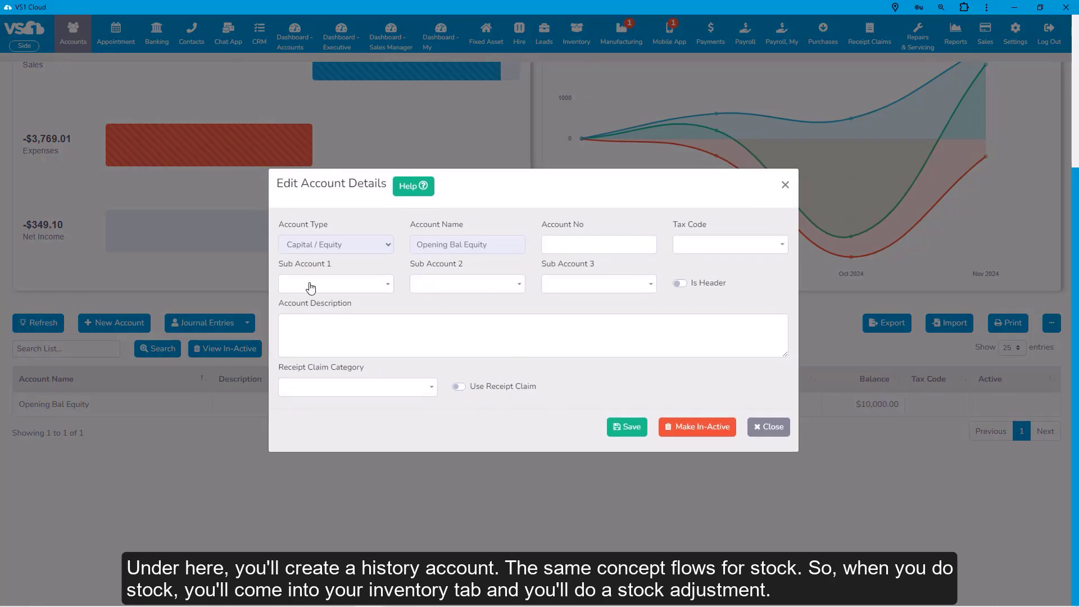
left_click(773, 427)
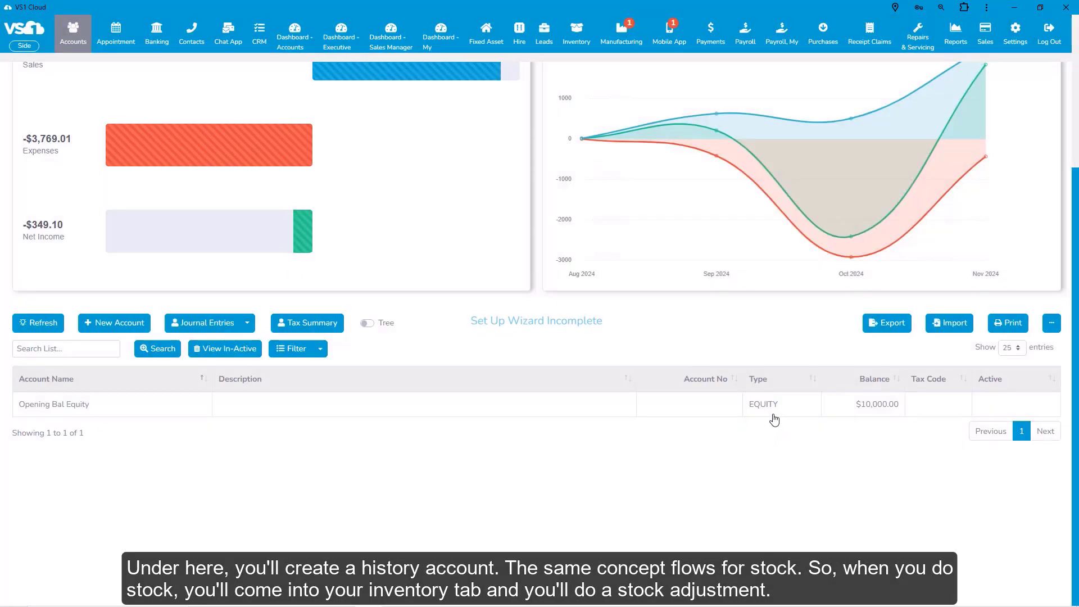
Step: Start a new stock adjustment for Apples posted to Opening Bal Equity
left_click(575, 38)
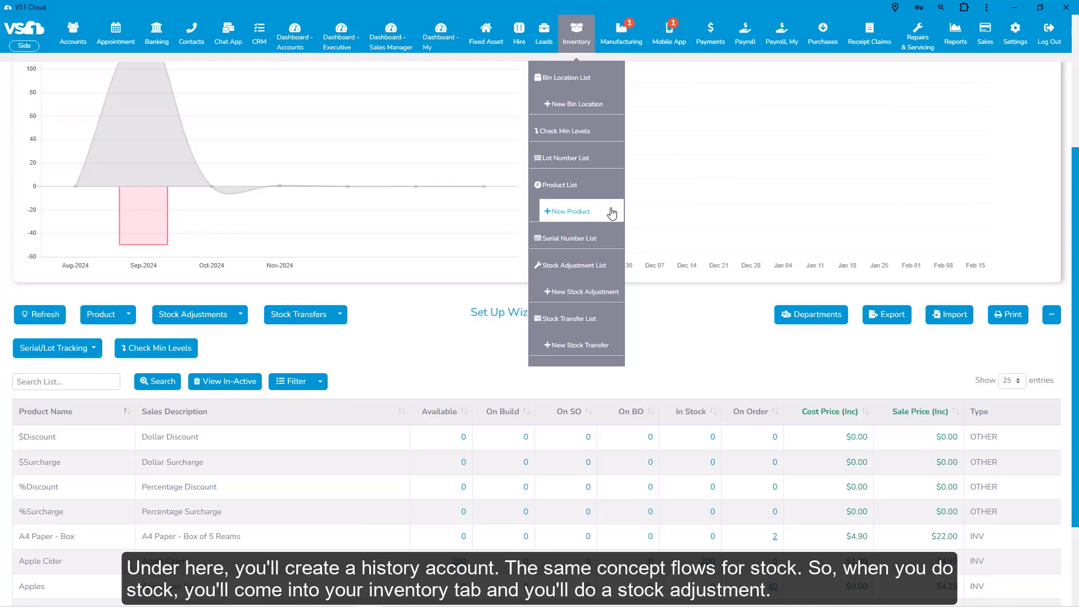
left_click(584, 293)
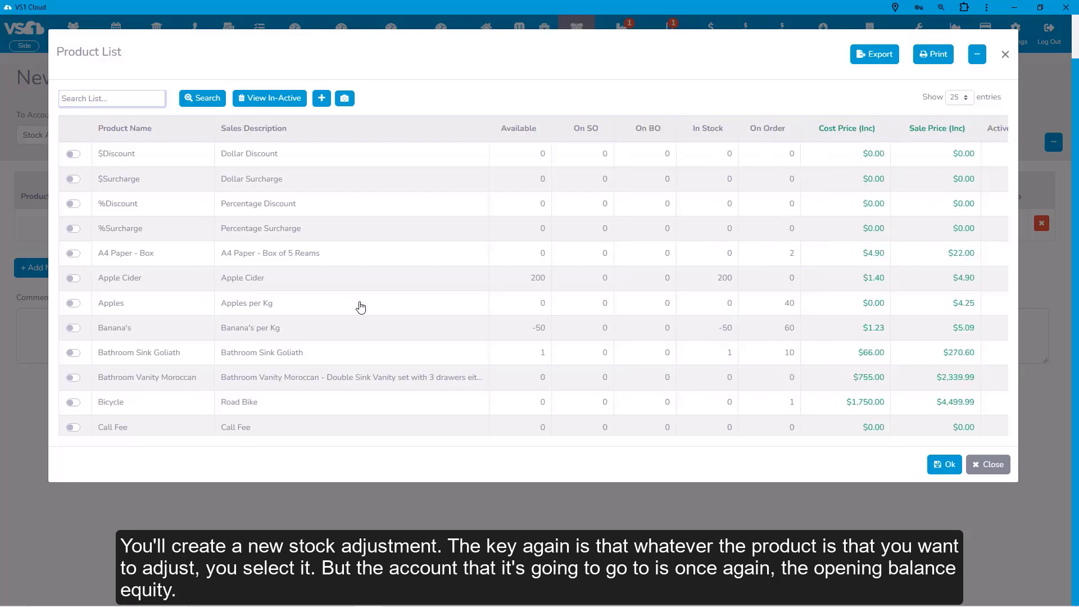
left_click(140, 306)
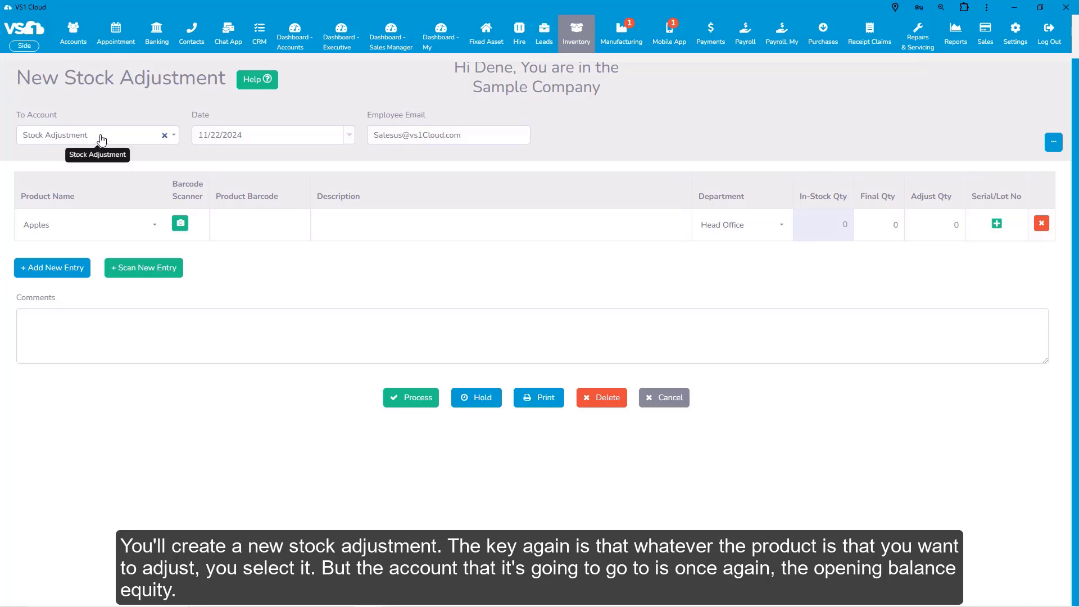
left_click(164, 135)
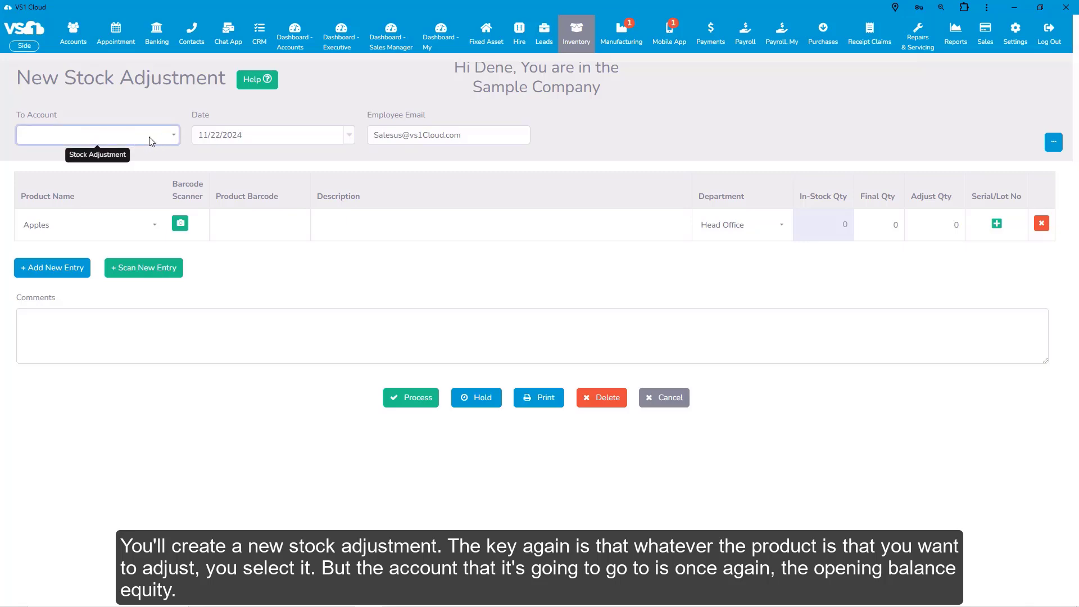
left_click(150, 141)
type("open")
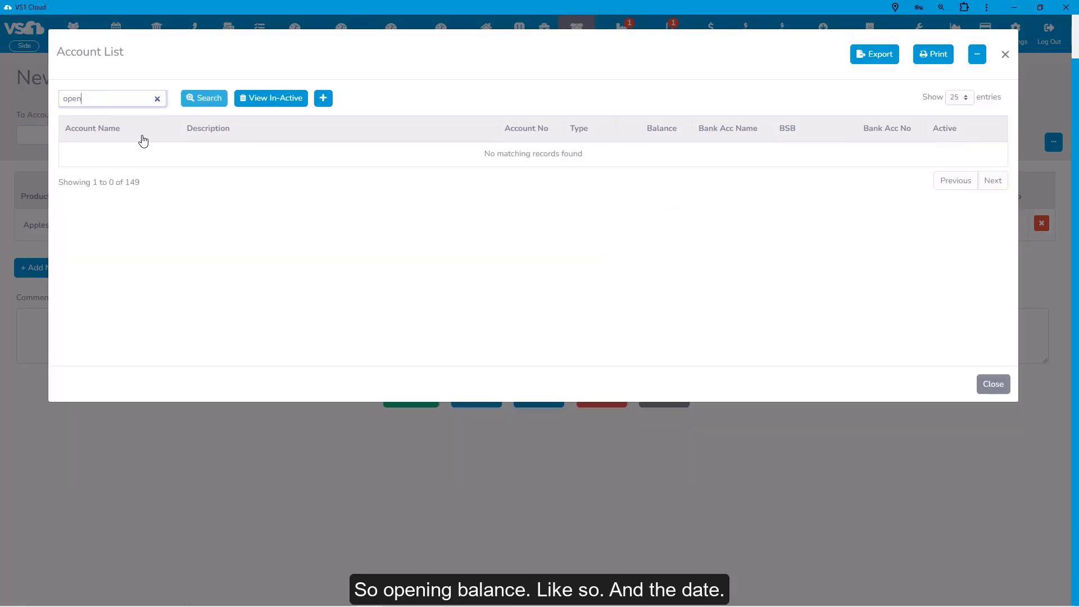
key("Return")
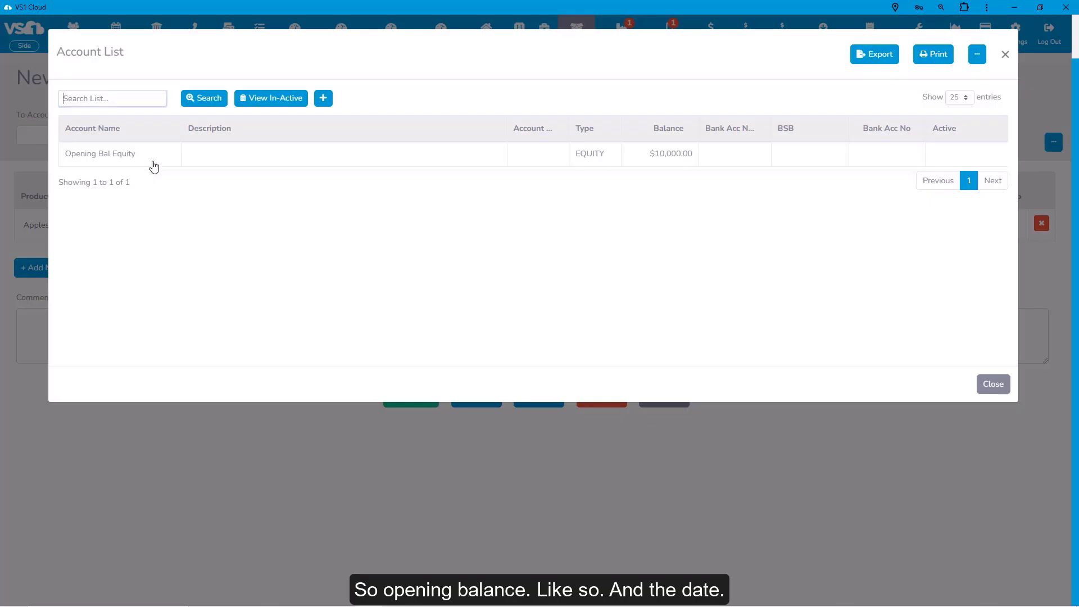
left_click(118, 158)
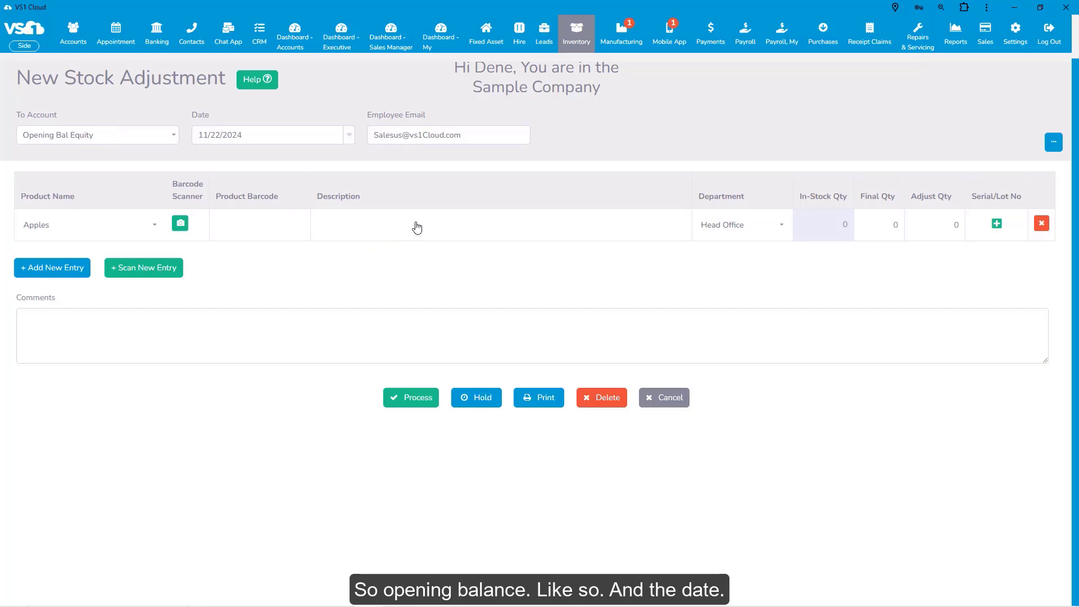
Step: Date the adjustment 10/31/2024 with final quantity 200, then discard it unsaved
left_click(349, 142)
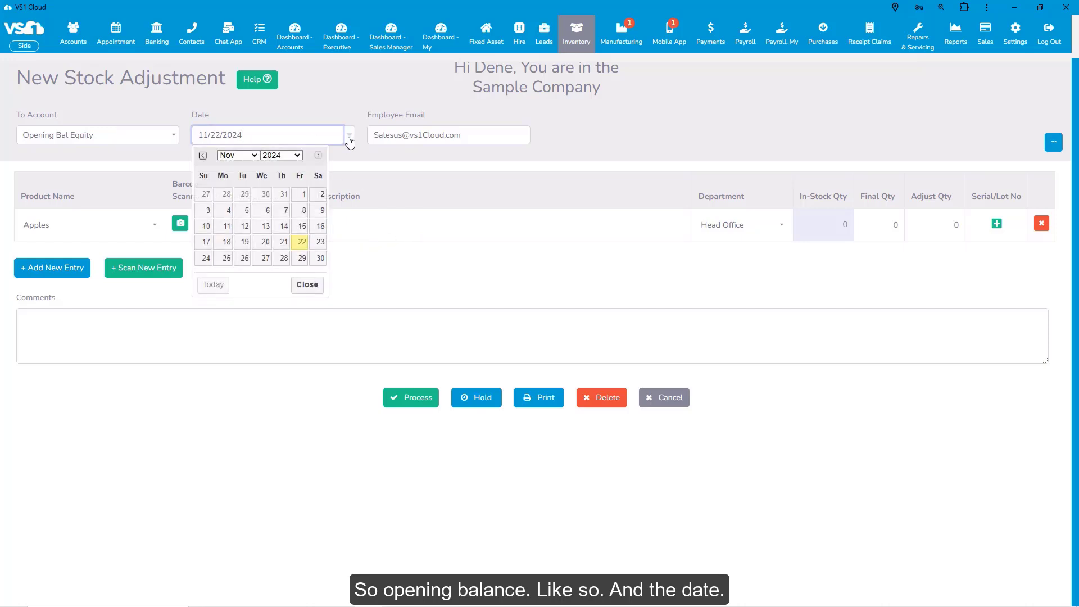
left_click(284, 195)
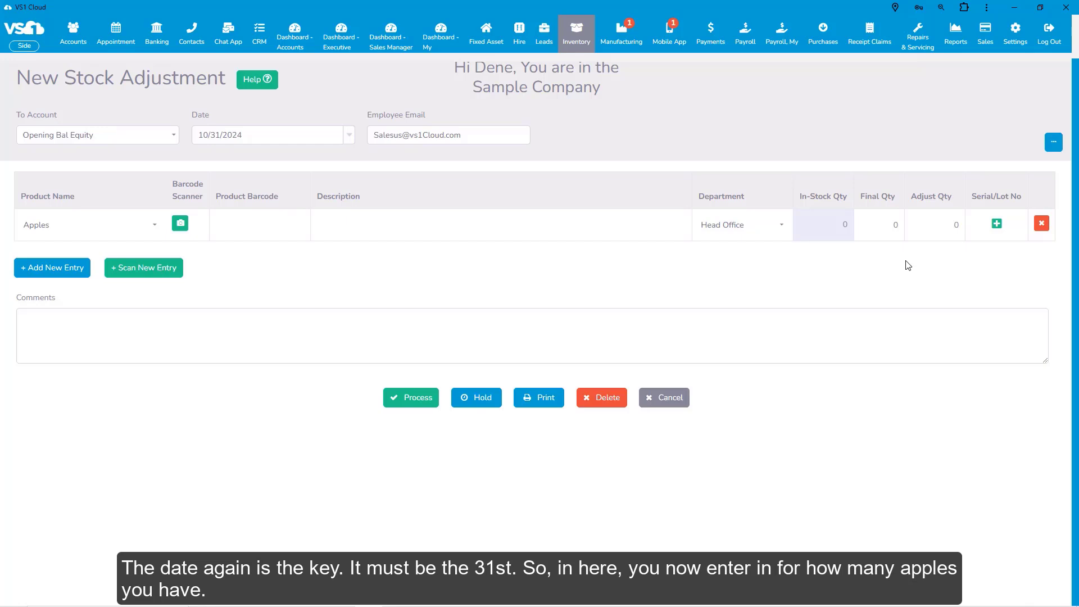
left_click(888, 225)
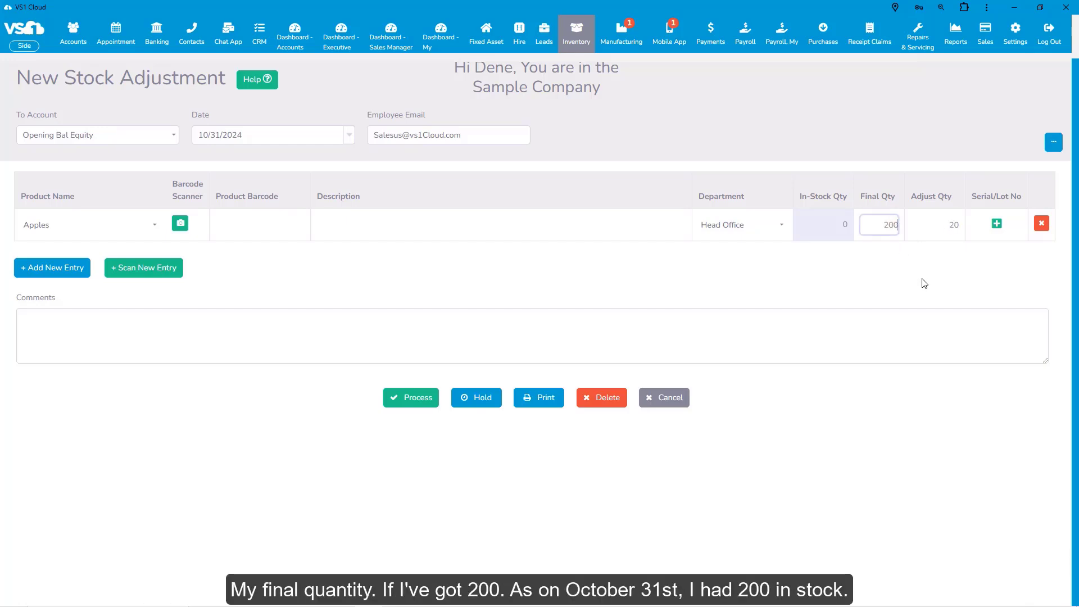
key("Tab")
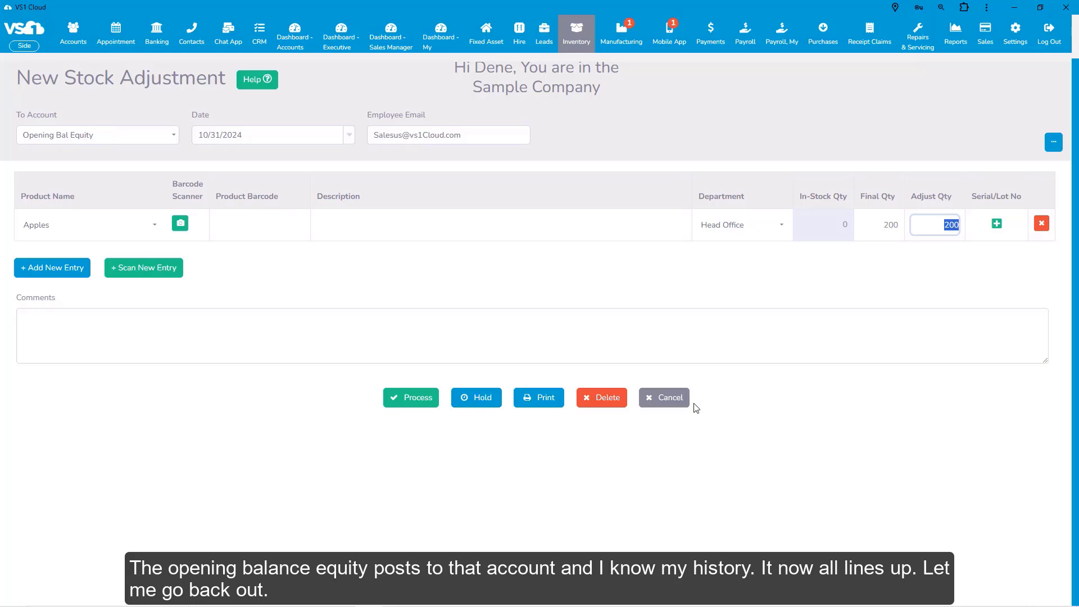
left_click(671, 403)
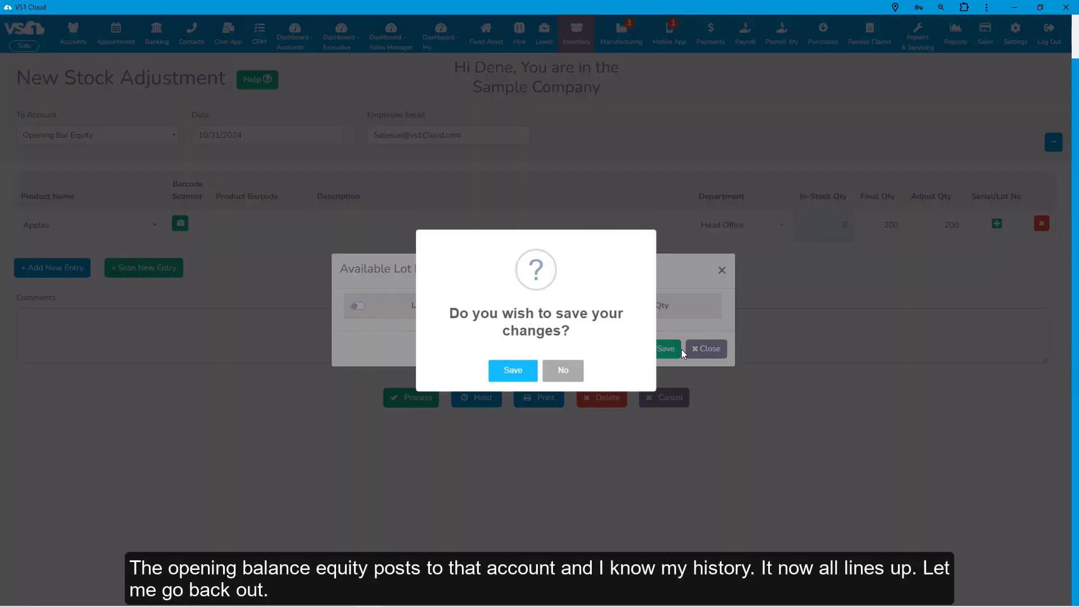
left_click(579, 374)
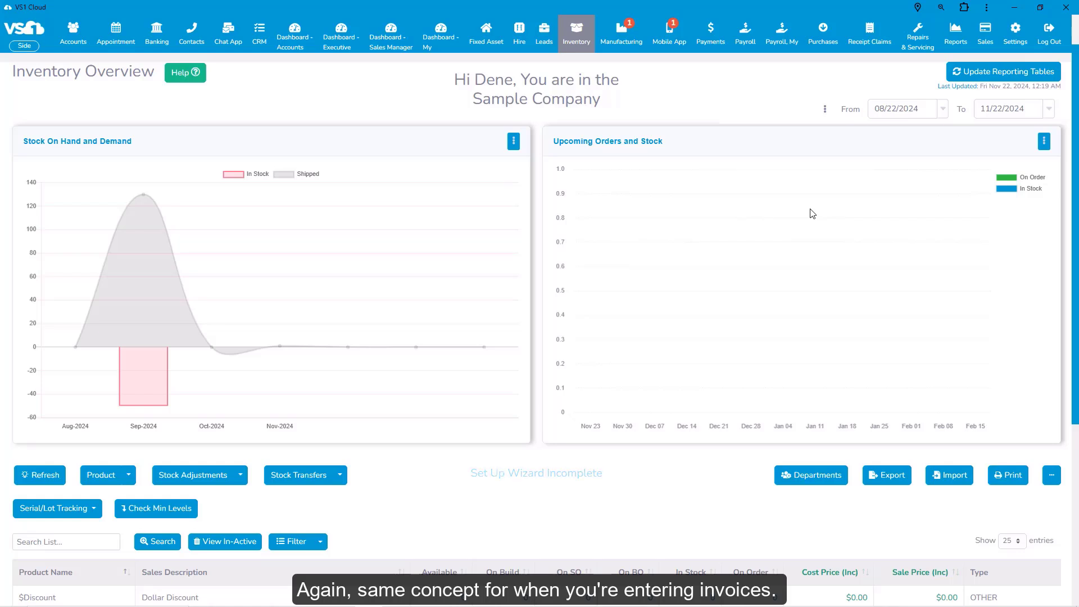
Step: Start a new invoice from the Sales Invoice List
mouse_move(991, 38)
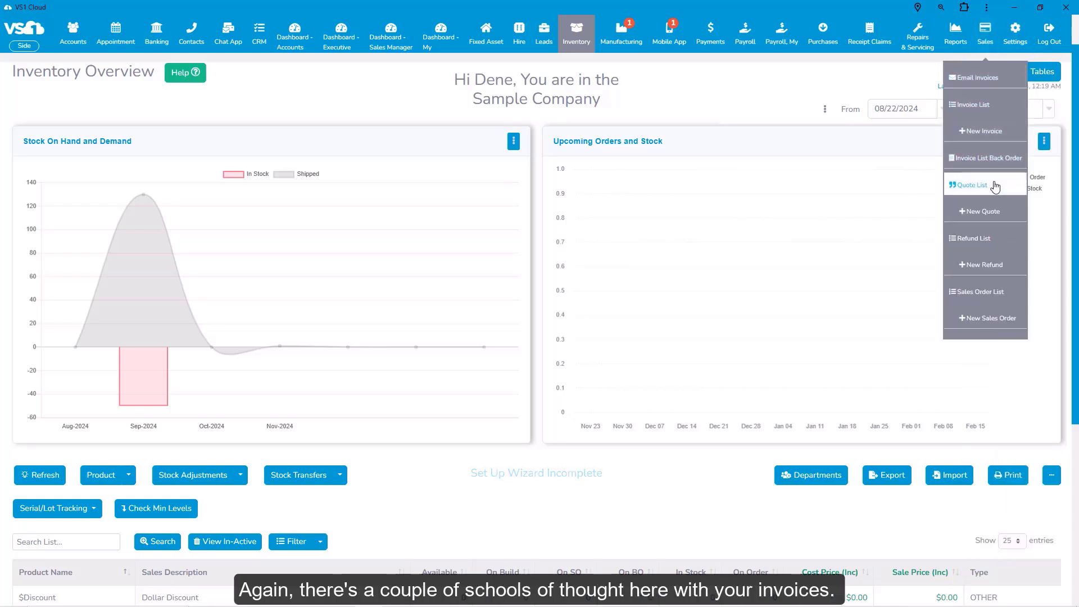
left_click(978, 106)
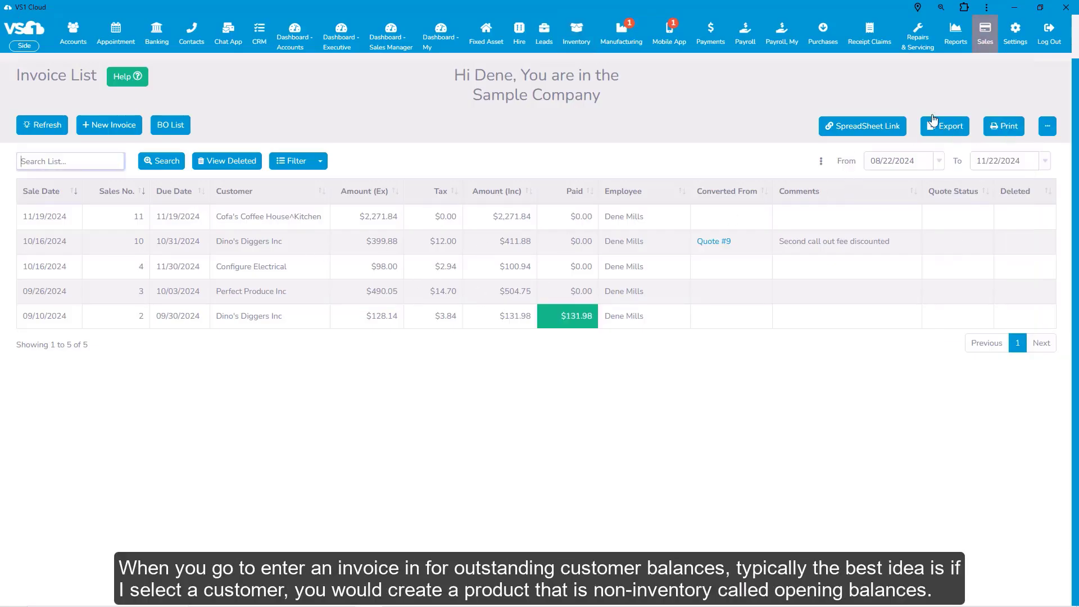
left_click(106, 126)
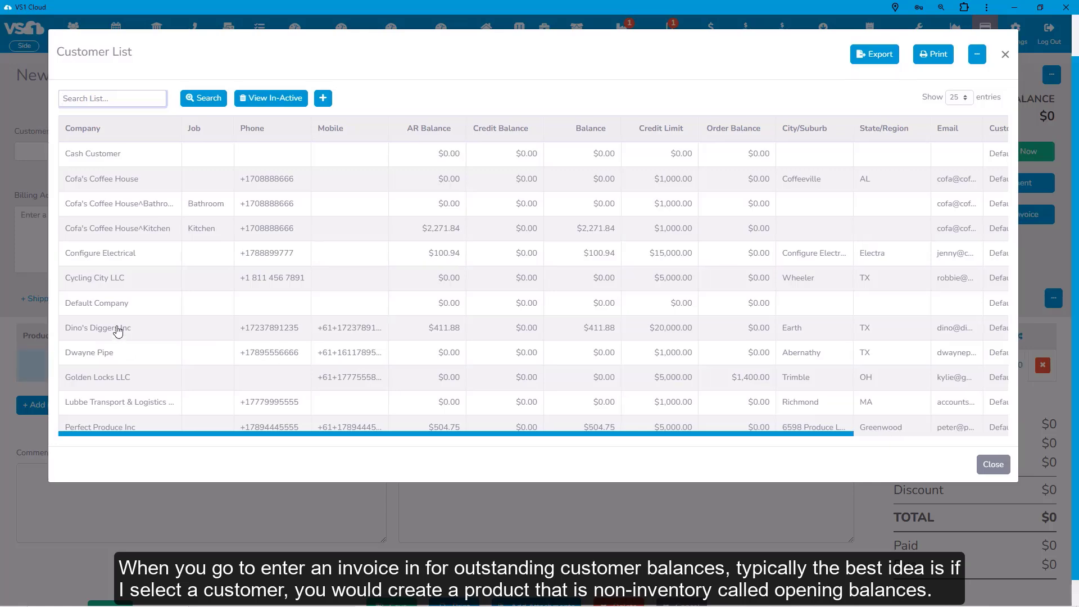
Step: Pick the invoice customer, close the product list, then discard the invoice without saving
left_click(116, 328)
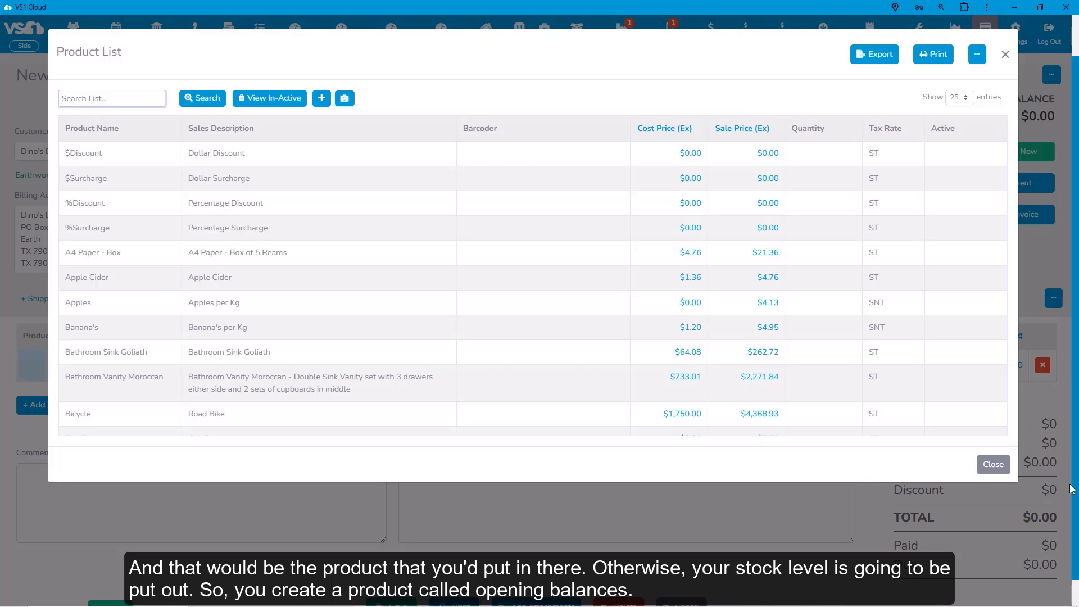
left_click(993, 464)
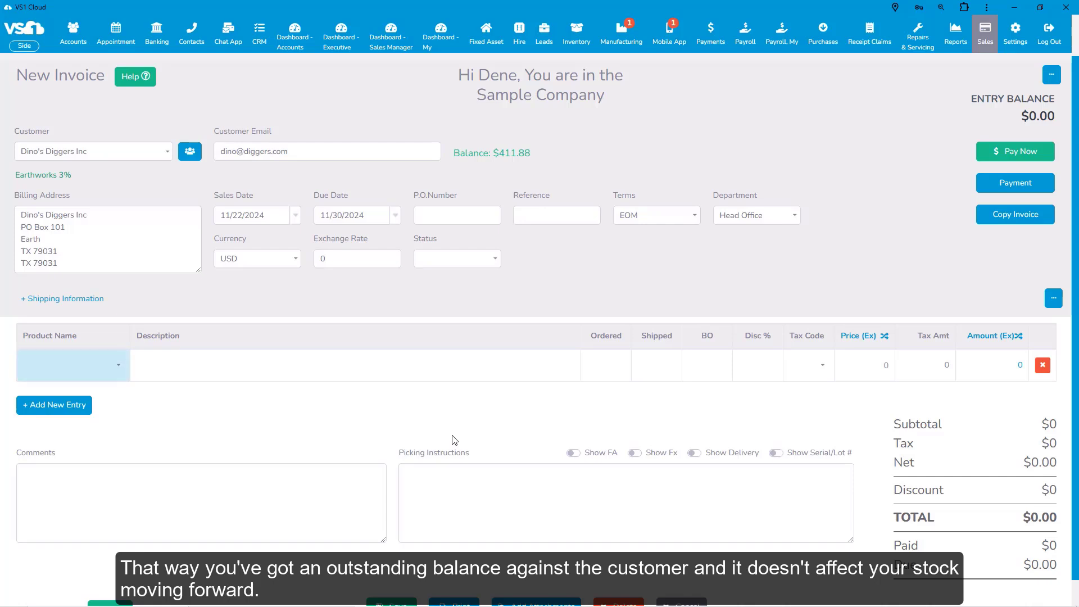
left_click(697, 604)
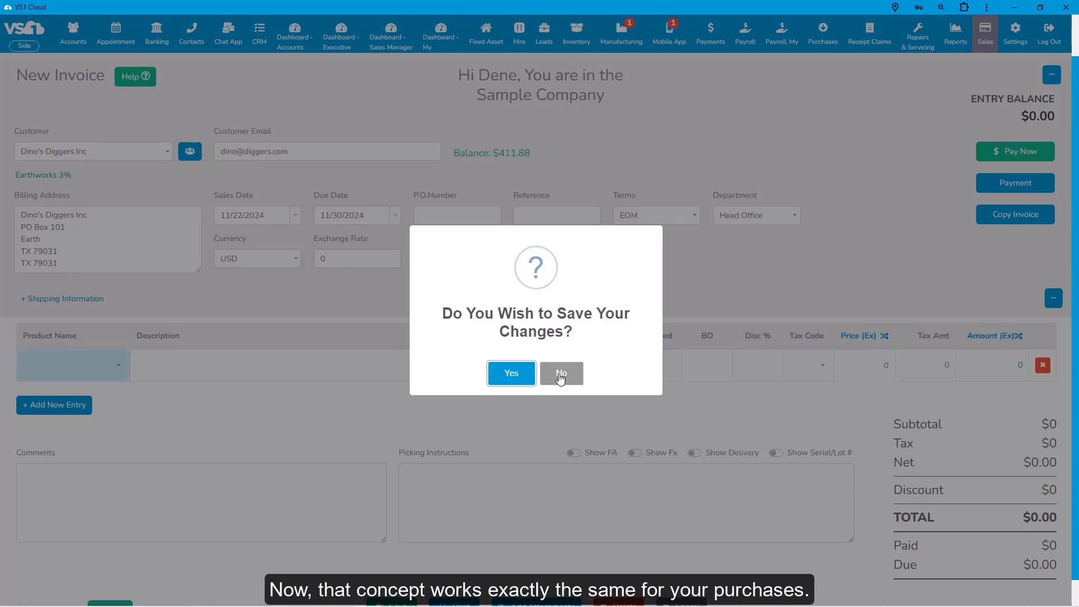
left_click(561, 375)
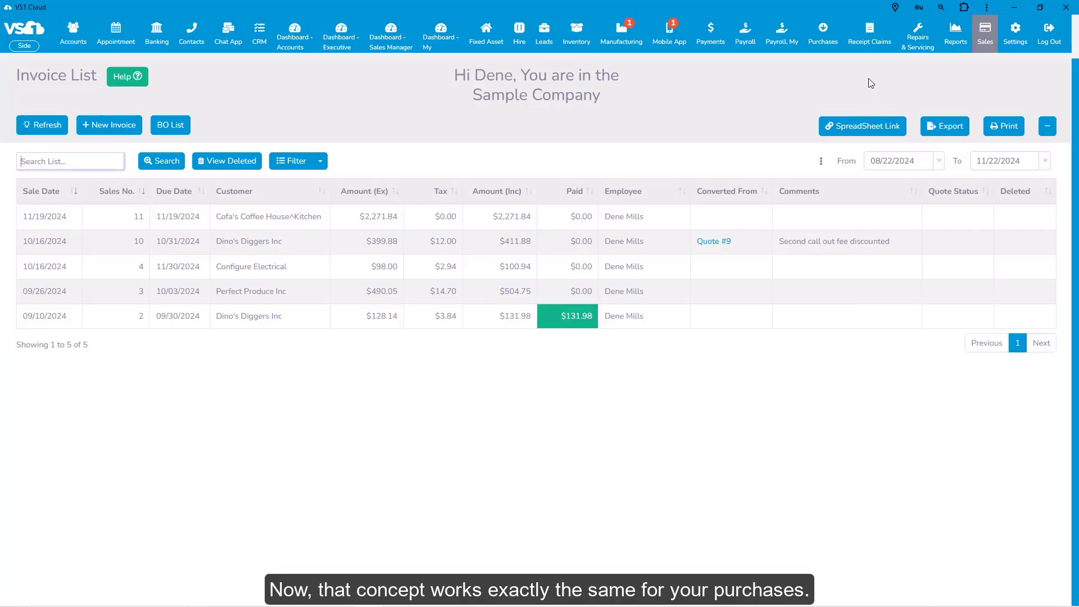
Step: Show the Purchase Order List with its six purchase orders
mouse_move(822, 41)
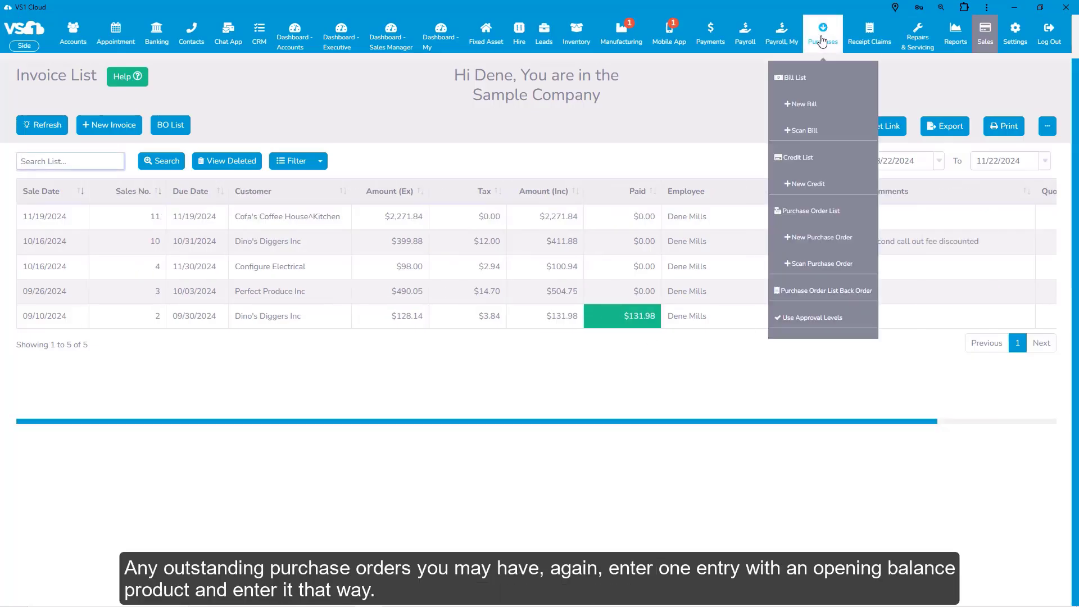
left_click(813, 210)
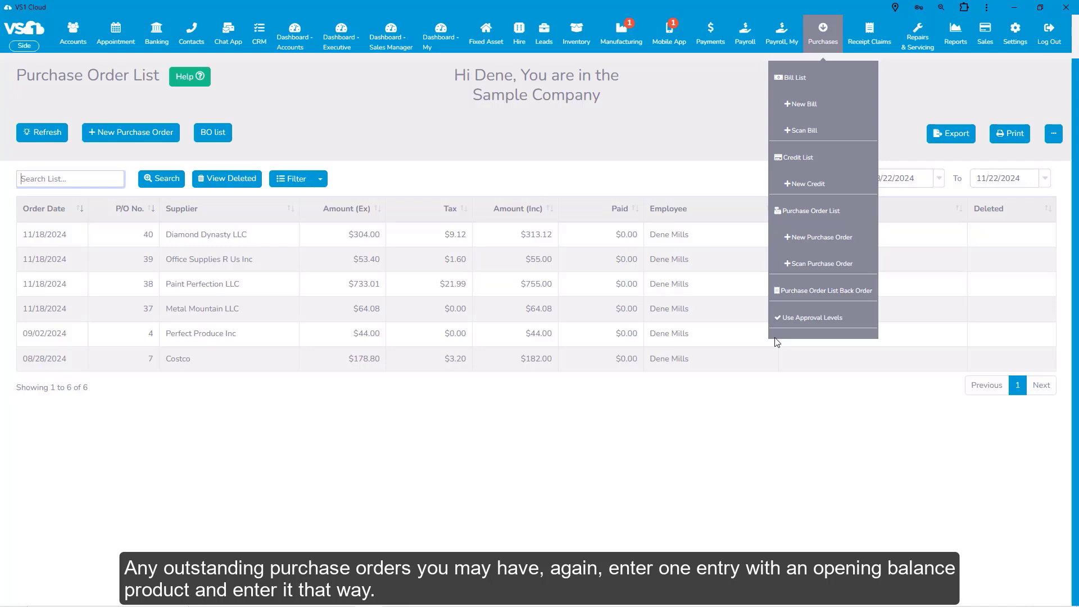
mouse_move(576, 39)
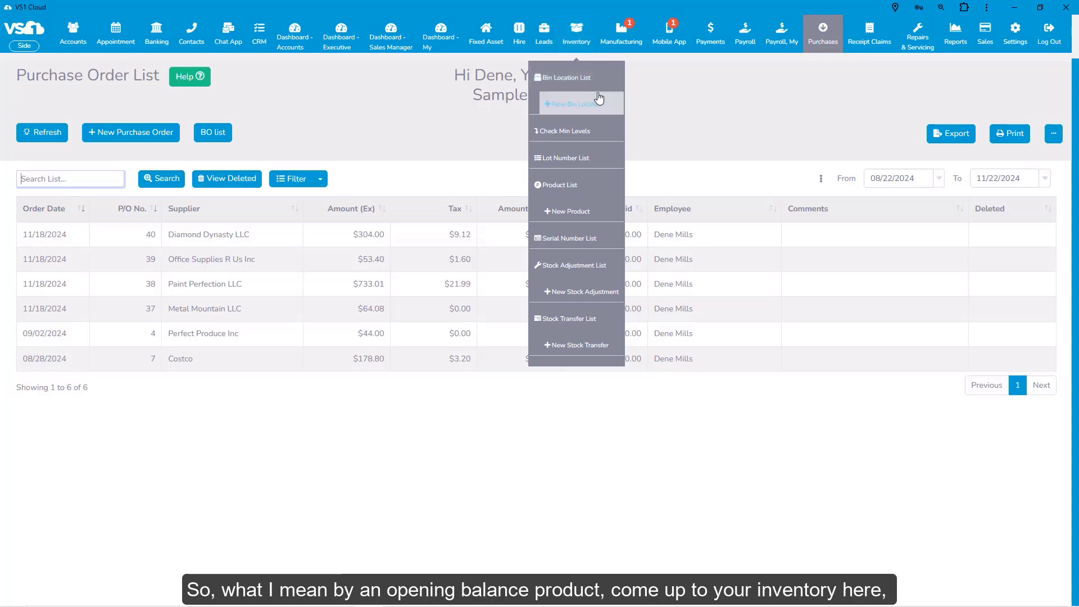
Step: Create and save a new NONINV product named 'Open Balance History'
left_click(589, 212)
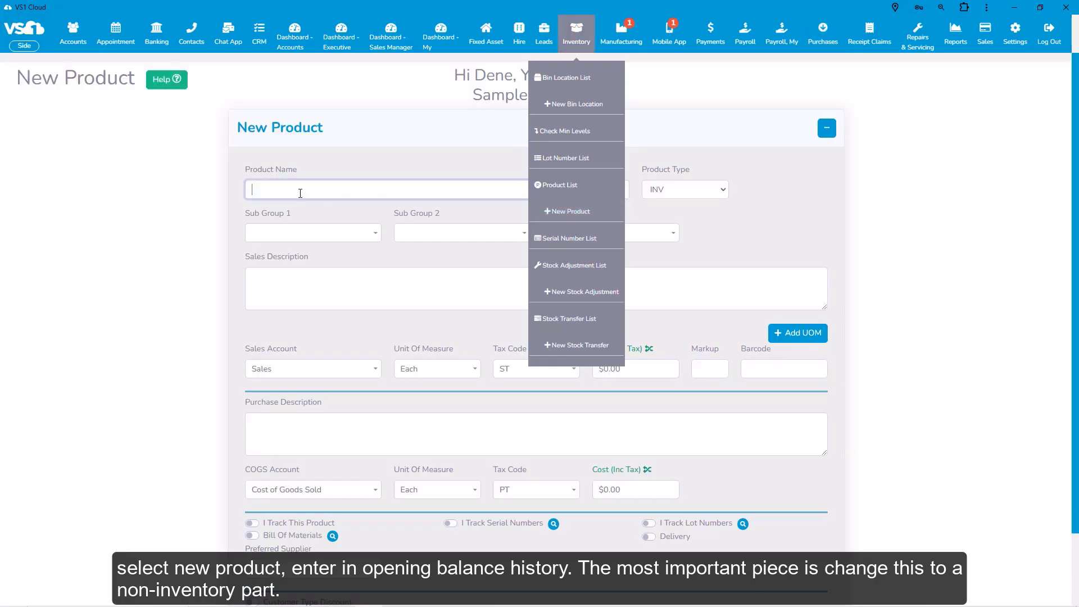
type("Open Balance Histor")
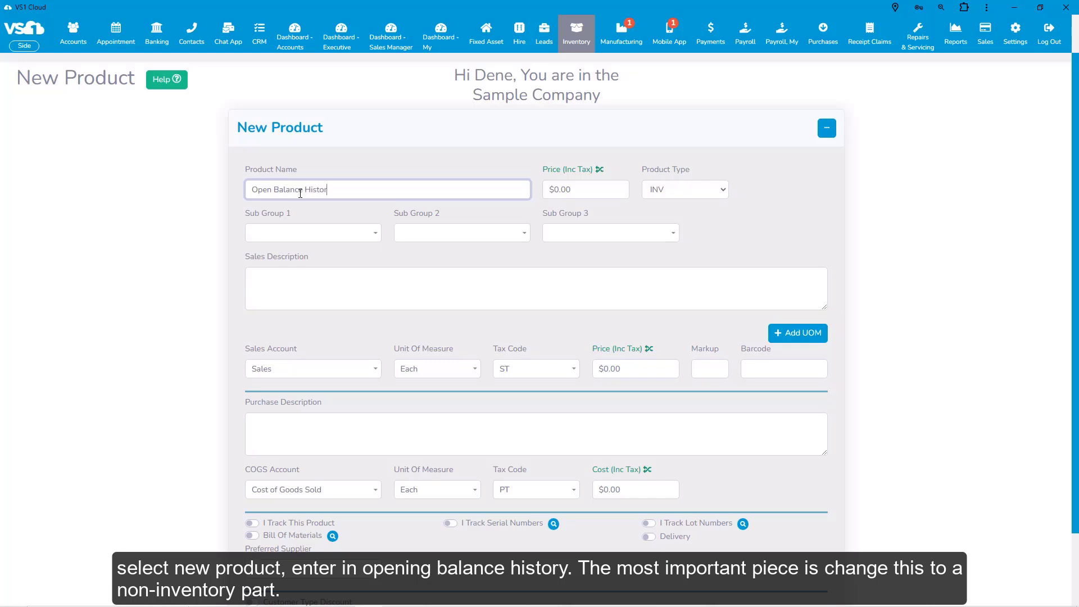
type("y")
key("Tab")
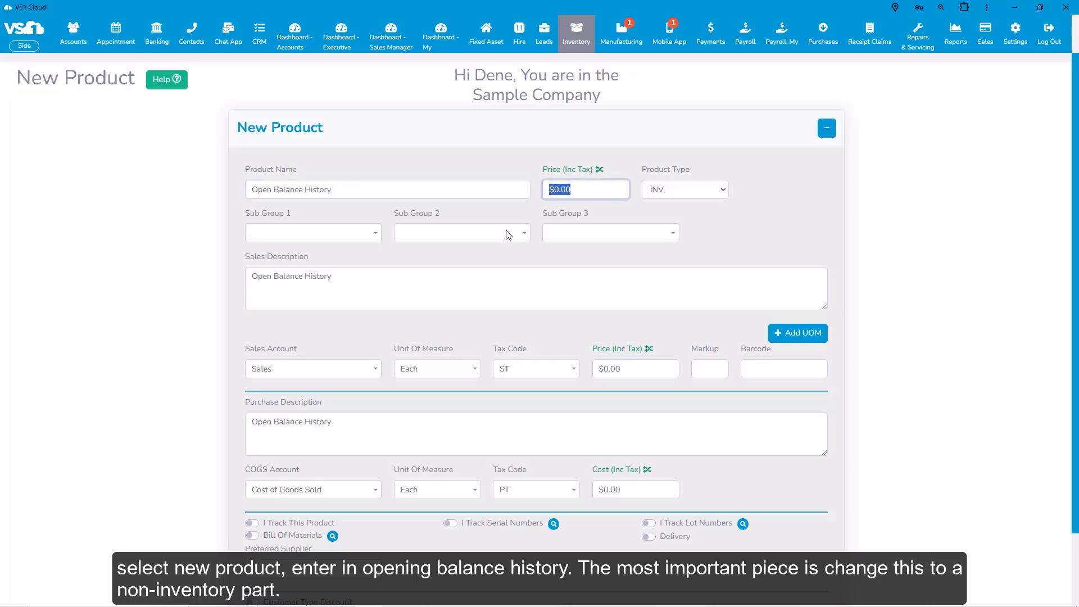
left_click(723, 192)
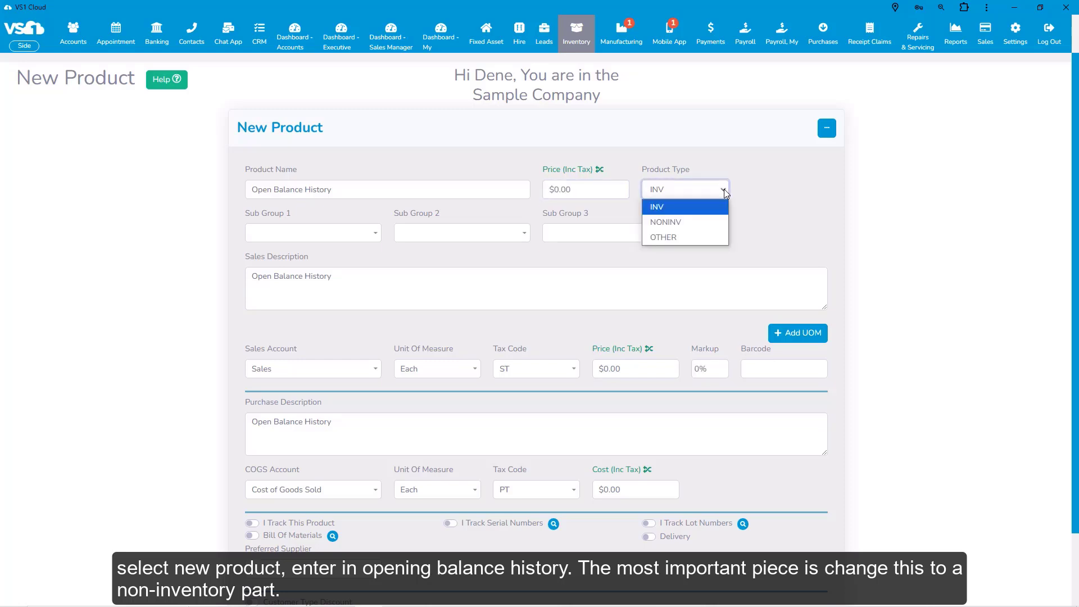
left_click(686, 223)
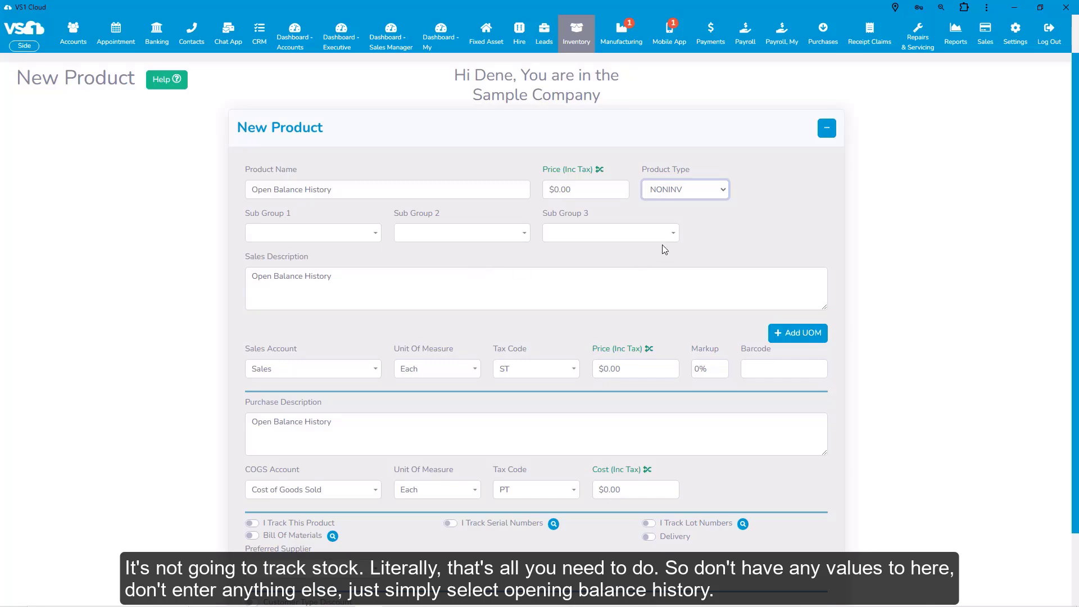
scroll(596, 350, "down", 2)
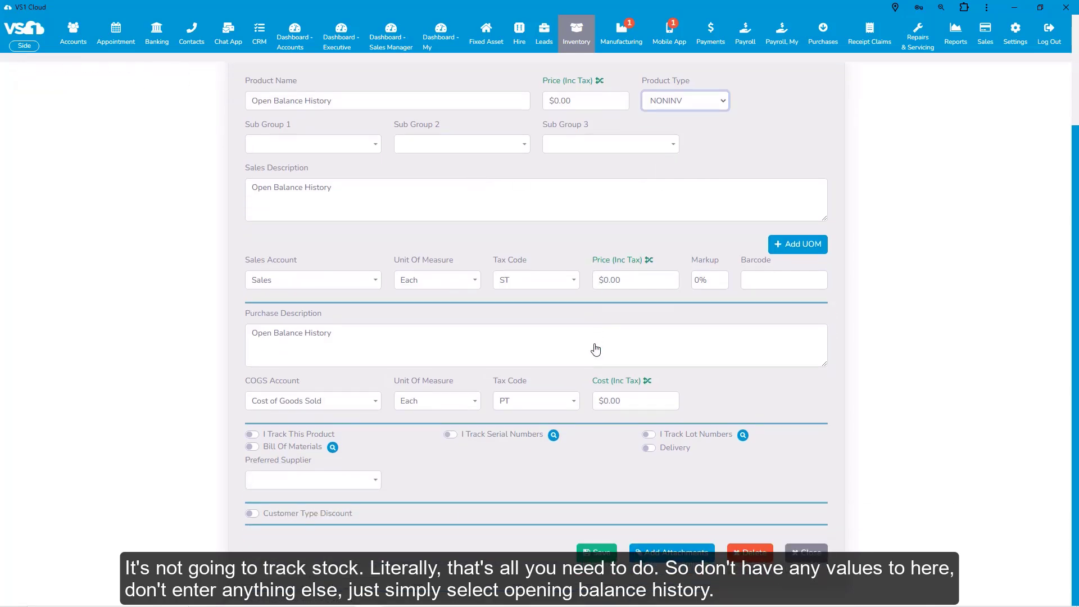
scroll(596, 350, "up", 2)
scroll(596, 350, "down", 2)
left_click(599, 554)
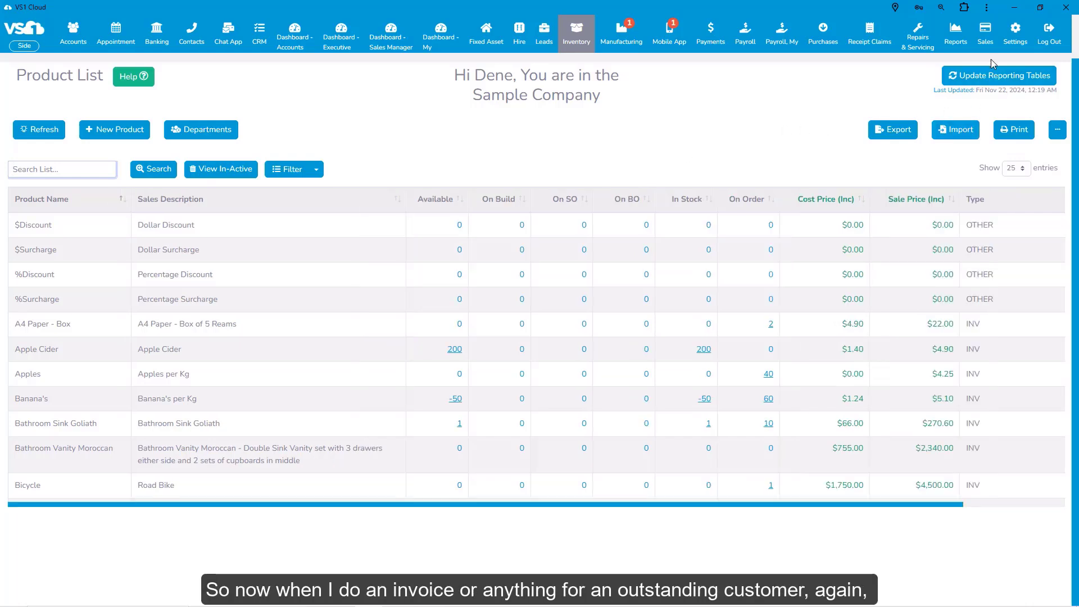
Step: Start a new invoice for Cofa's Coffee House and add the Open Balance History product line
mouse_move(988, 39)
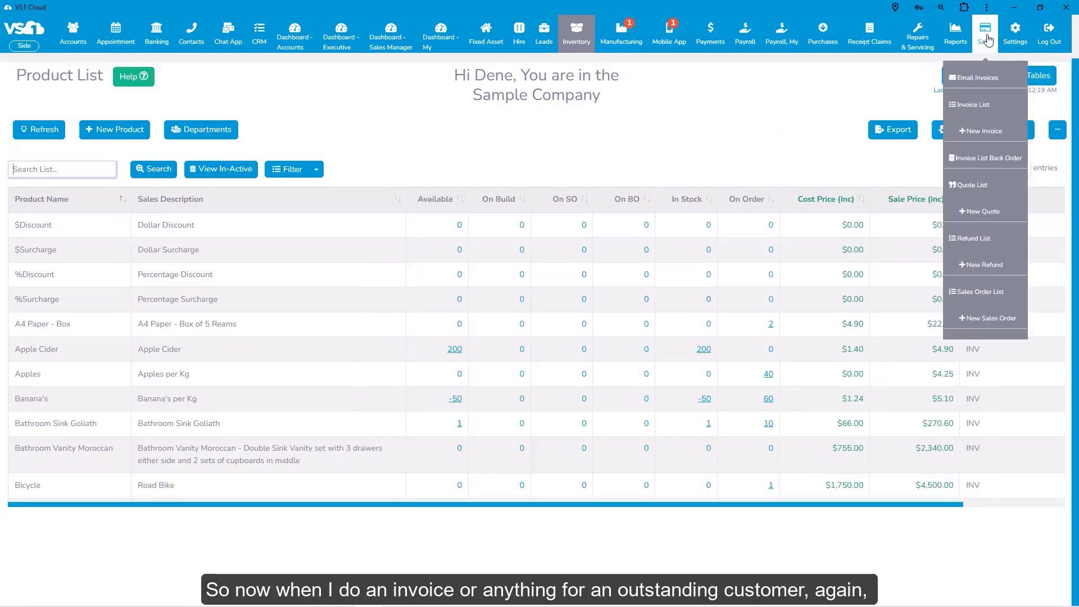
left_click(988, 136)
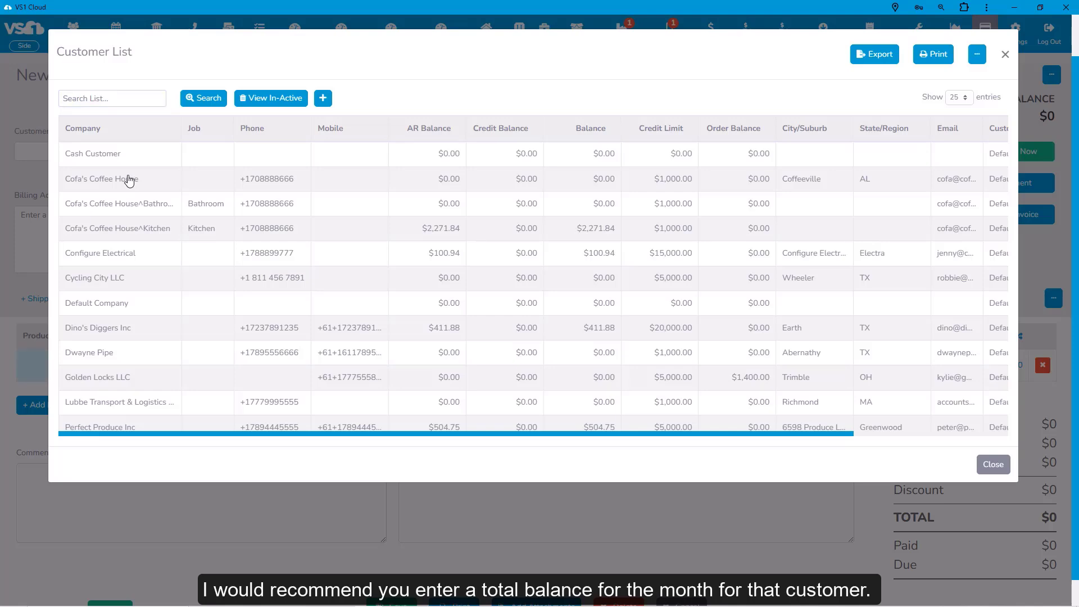
left_click(129, 178)
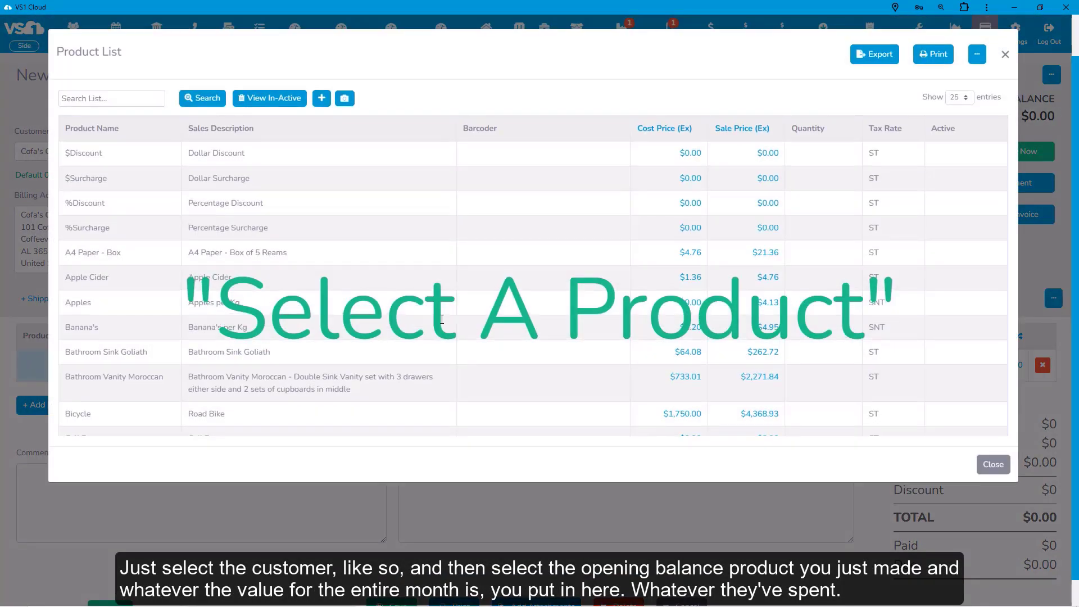
type("open")
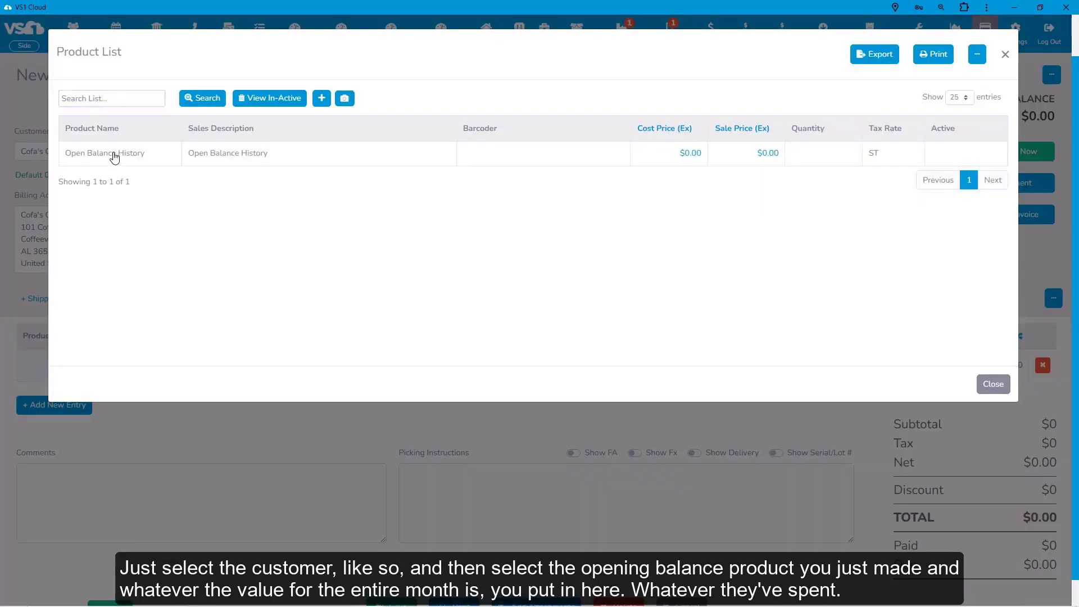
left_click(115, 157)
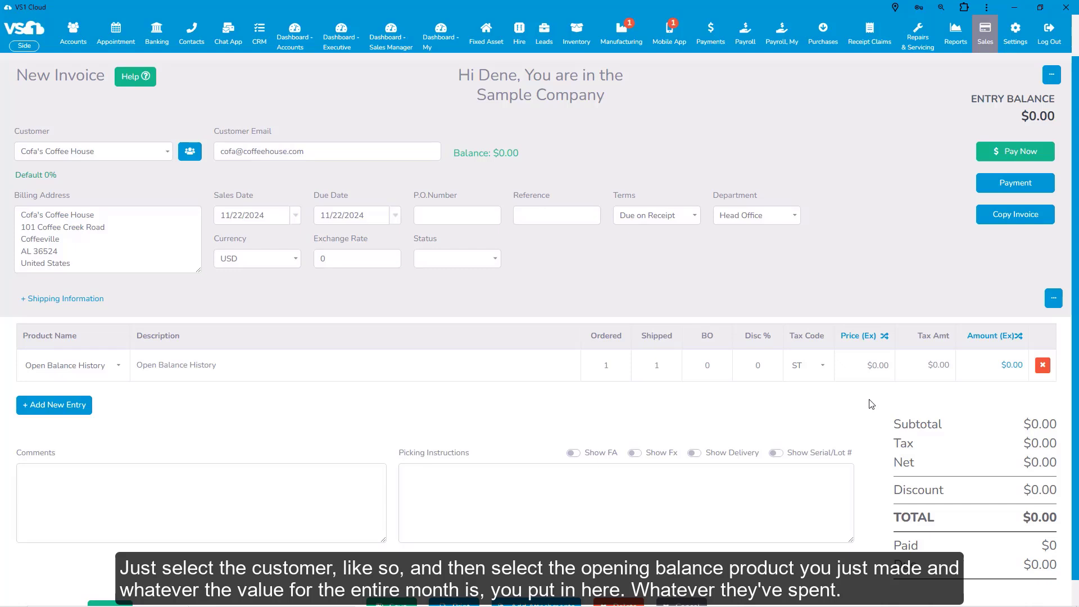
Step: Set the Open Balance History line's Price (Ex) to 300
left_click(870, 367)
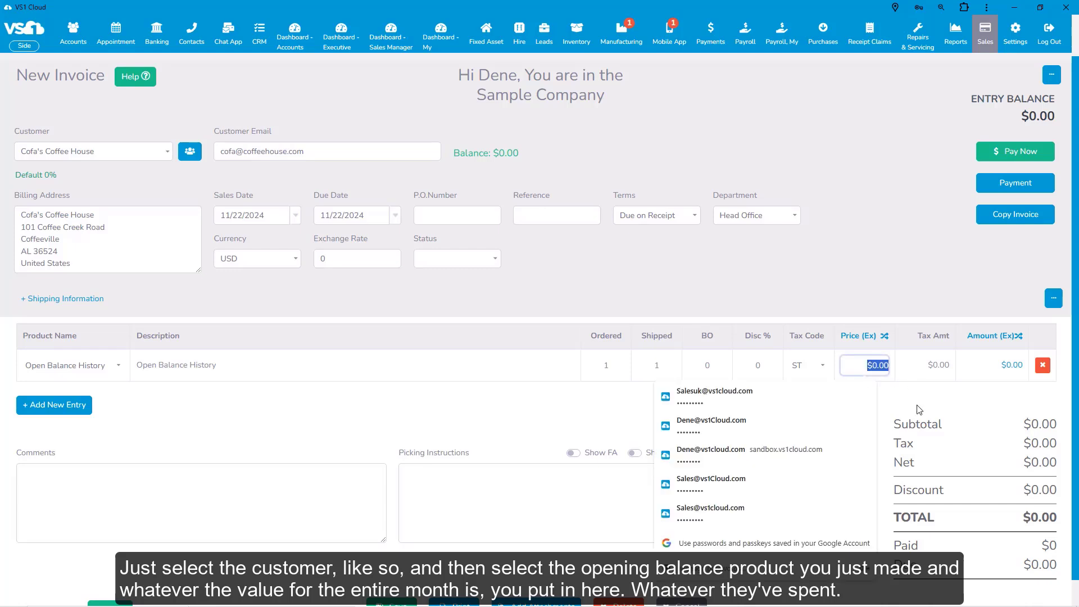
type("300")
key("Tab")
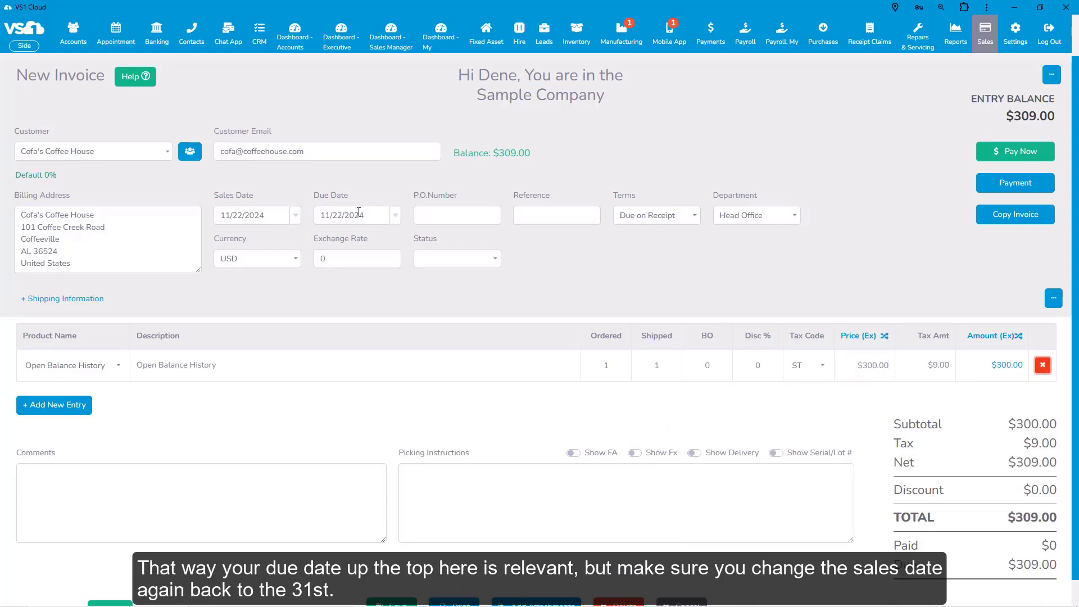
Step: Date the invoice 10/31/2024 and save it
left_click(296, 218)
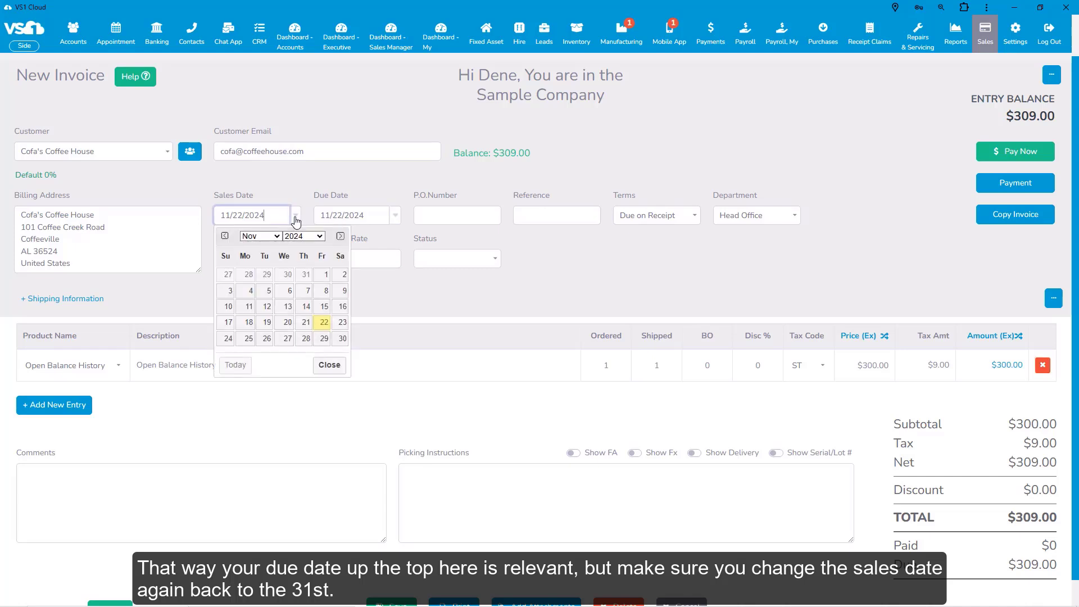
left_click(306, 275)
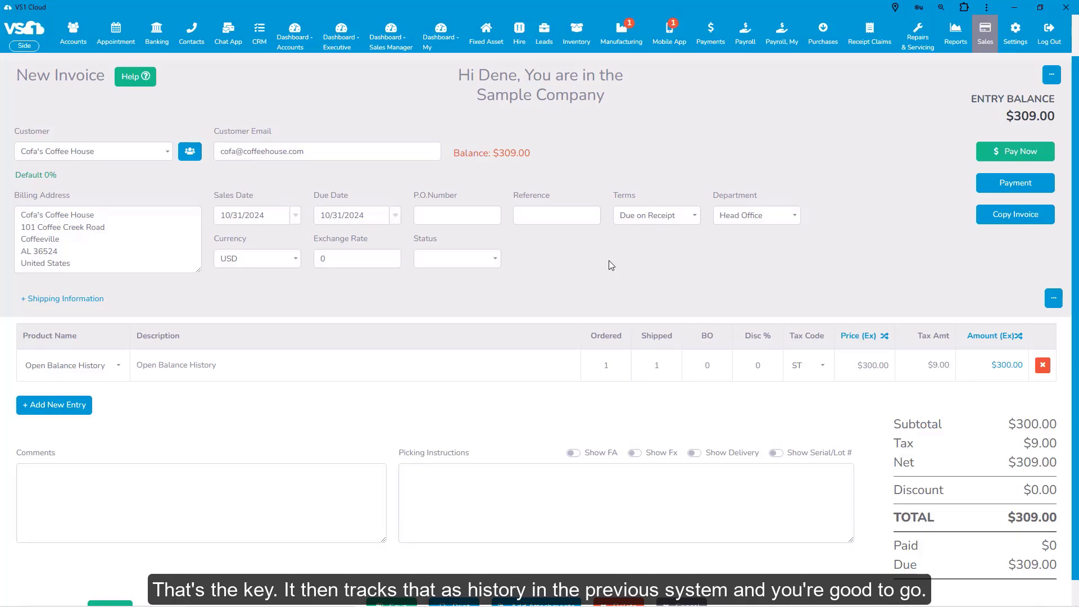
scroll(559, 278, "down", 1)
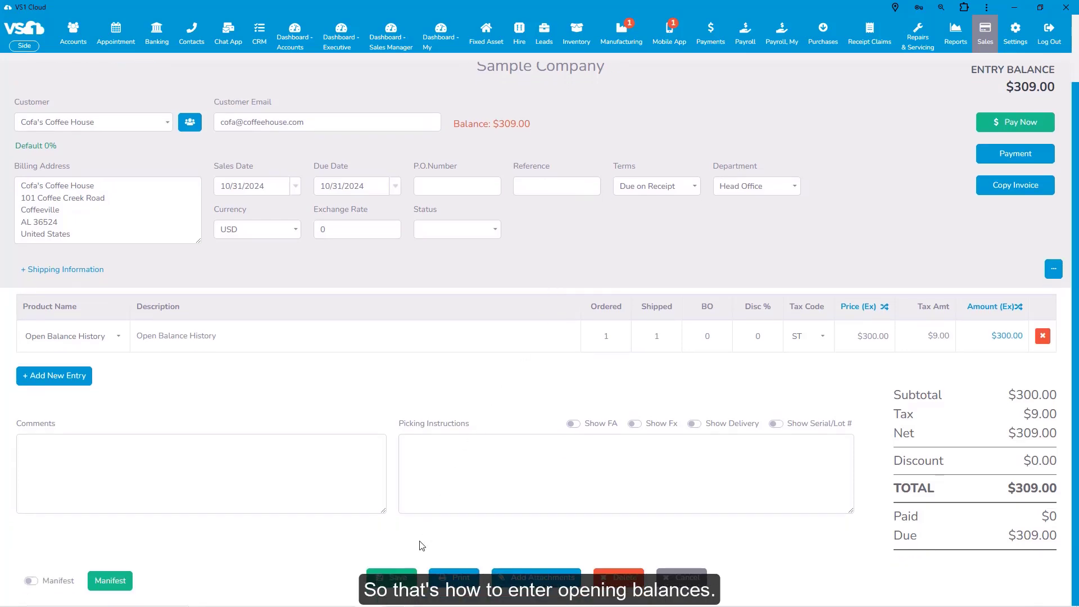
left_click(395, 579)
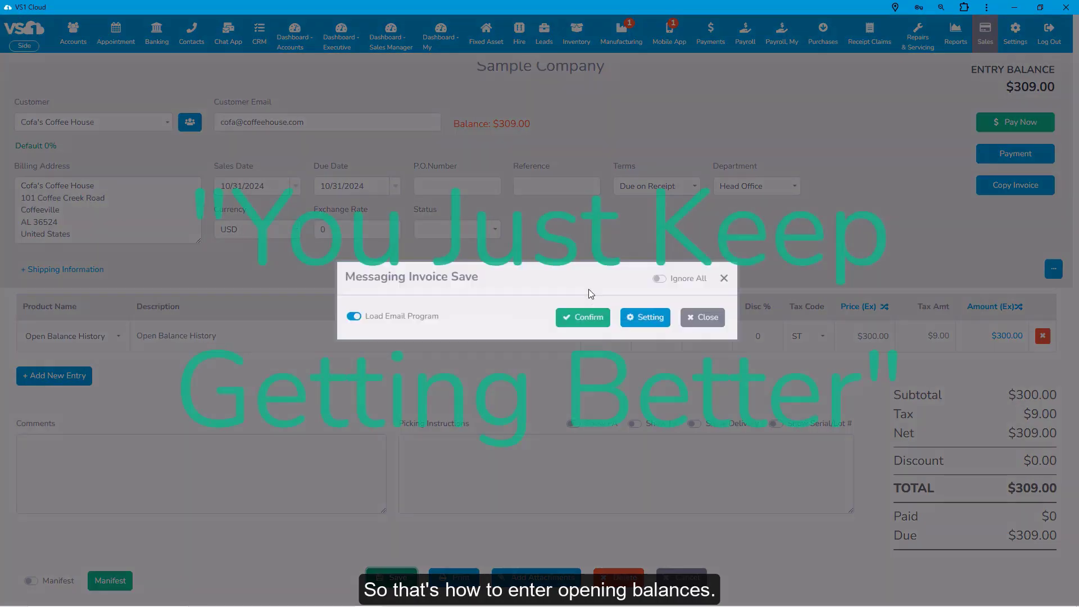